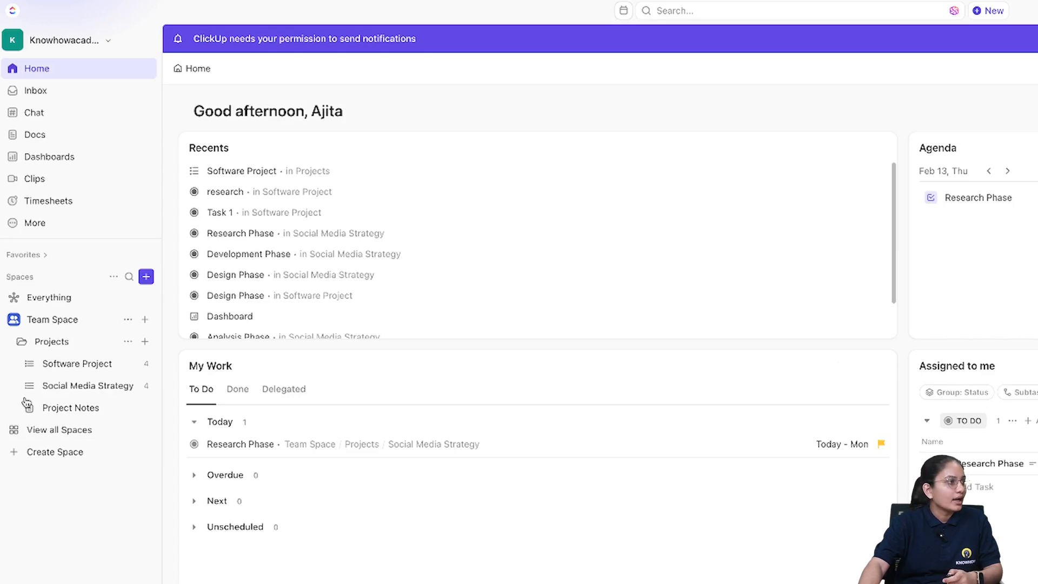
- Open Task 1 from the Software Project board view and rename it Research Phase
click(90, 366)
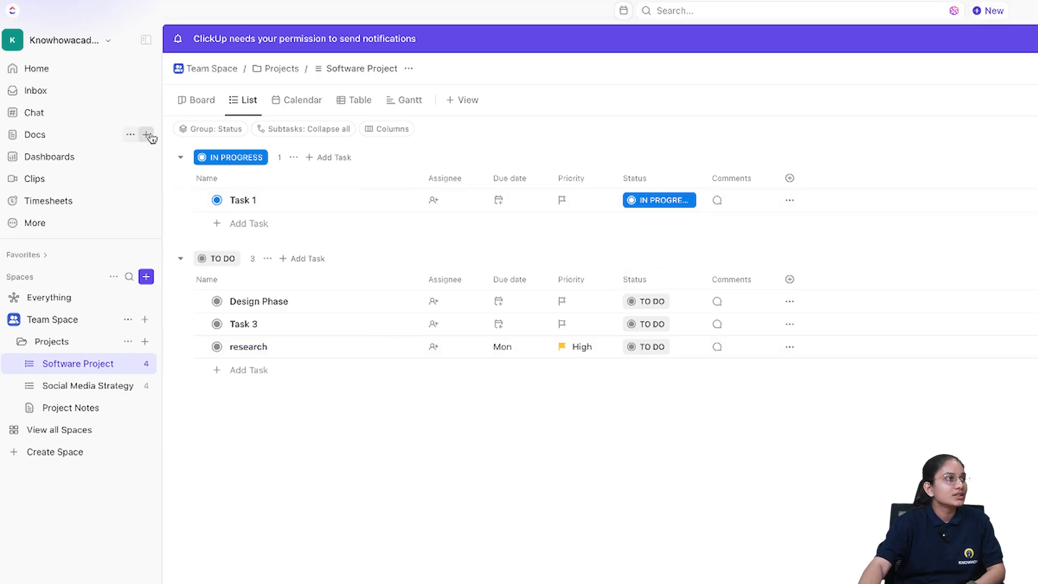
click(189, 104)
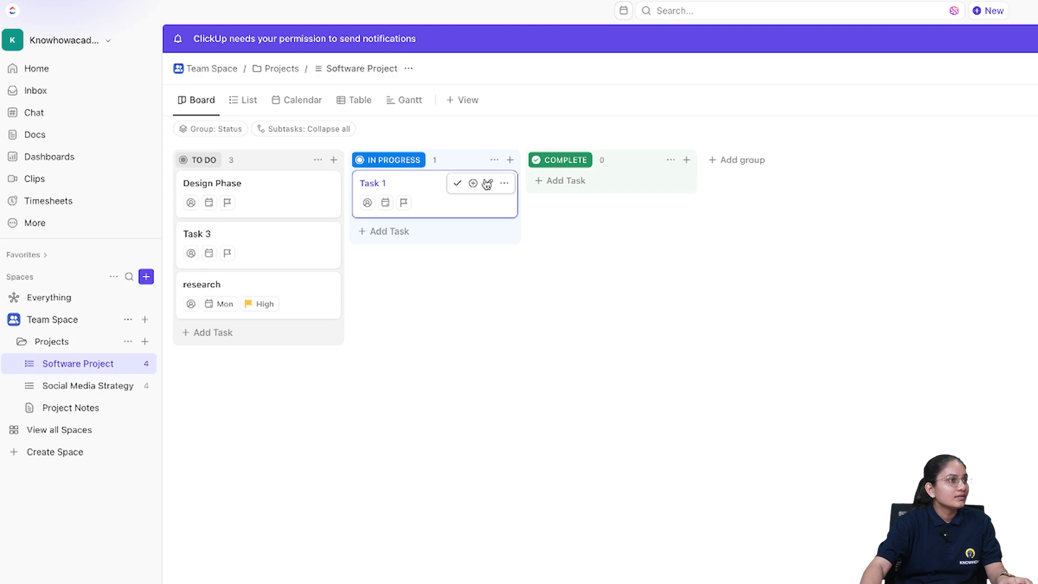
click(489, 184)
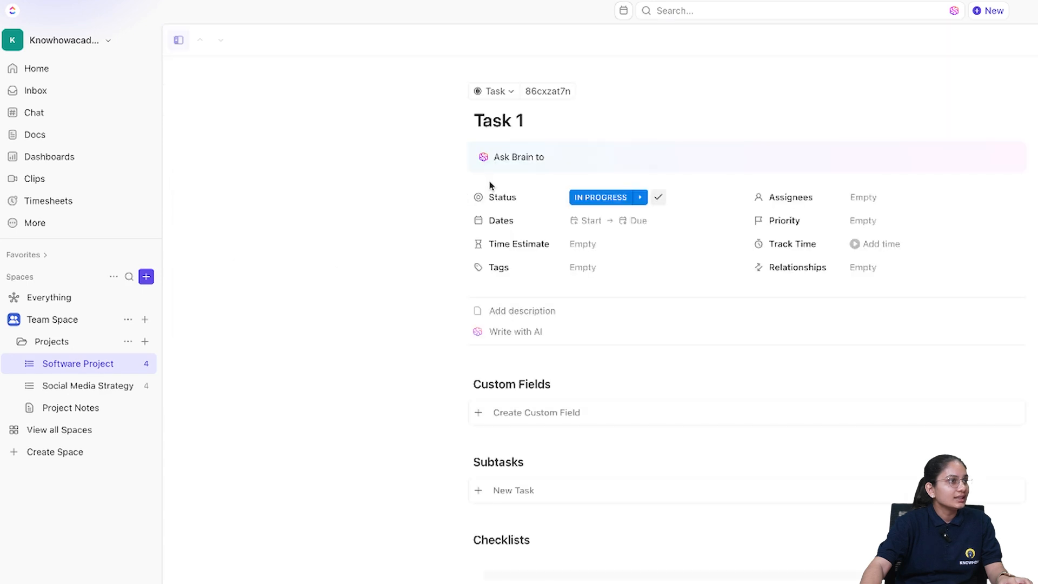
triple_click(521, 121)
text(Research Ph)
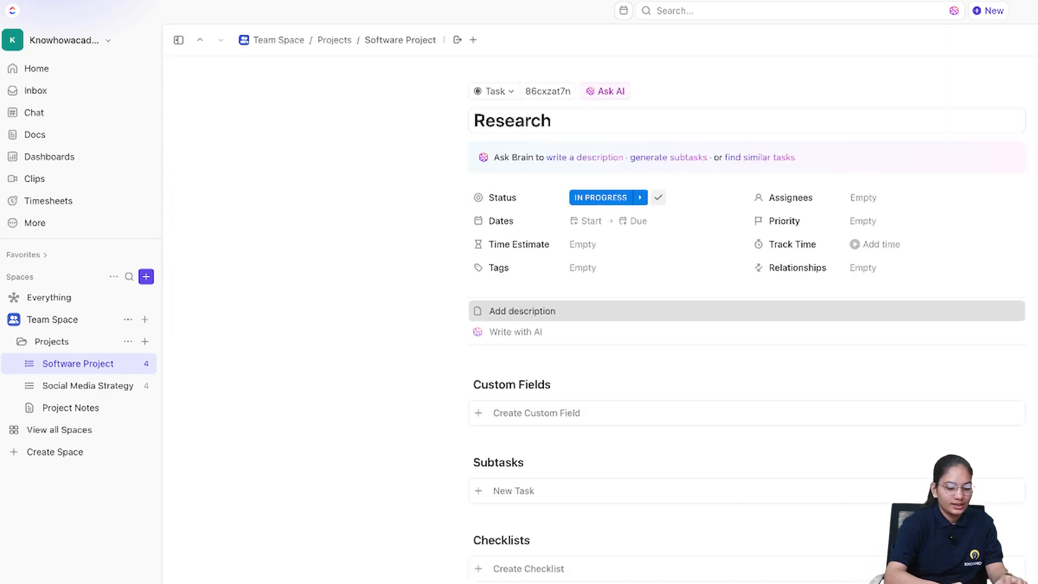
text(ase)
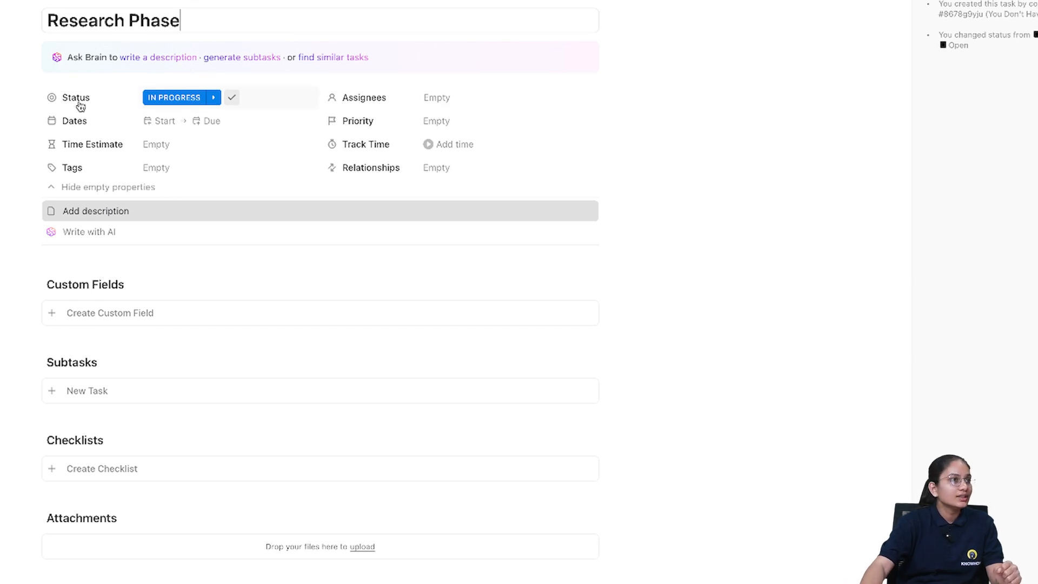
- Toggle the task's status through COMPLETE and TO DO and set it back to IN PROGRESS
click(232, 98)
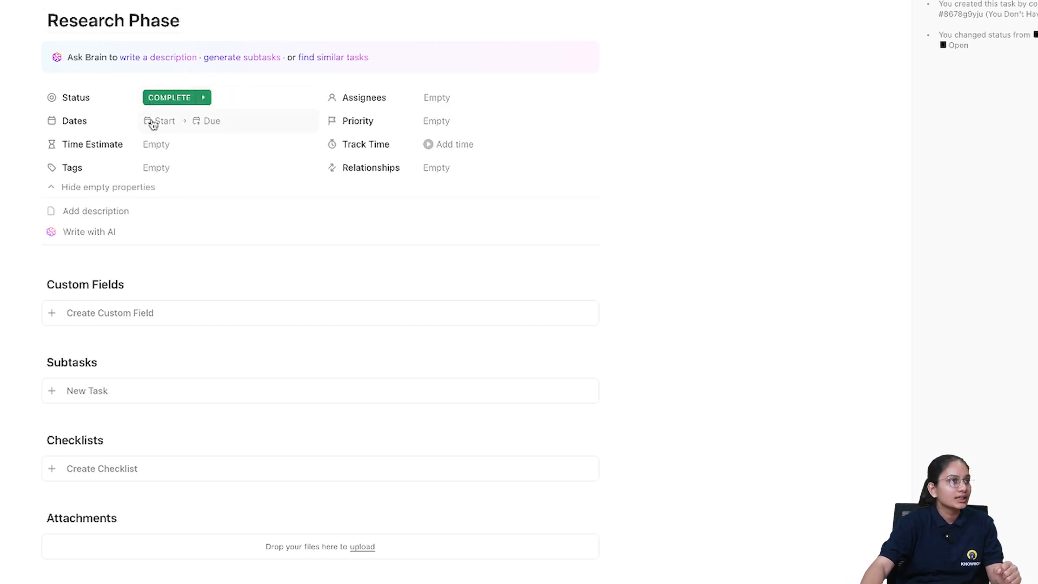
click(199, 100)
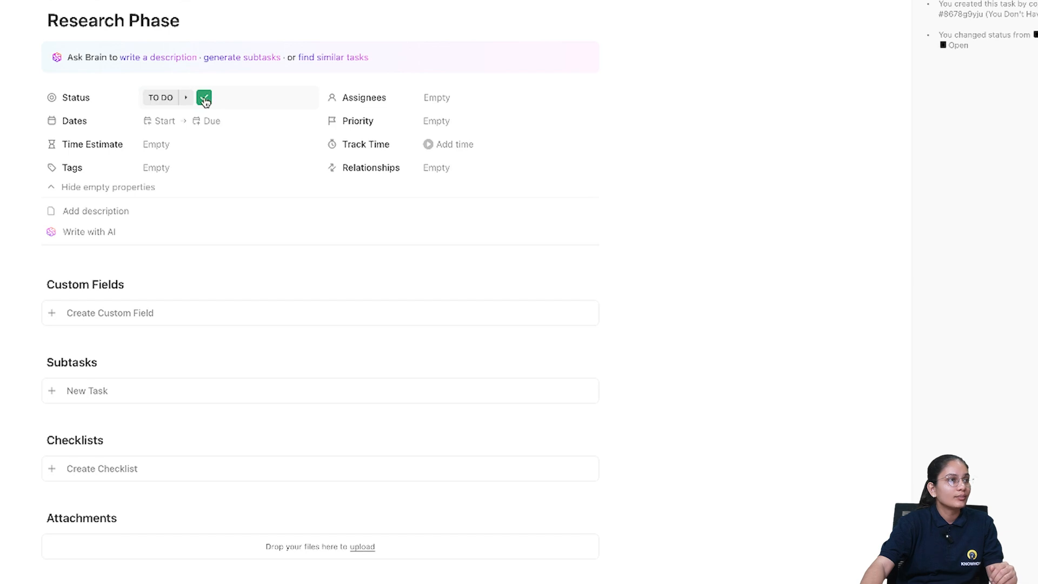
click(169, 101)
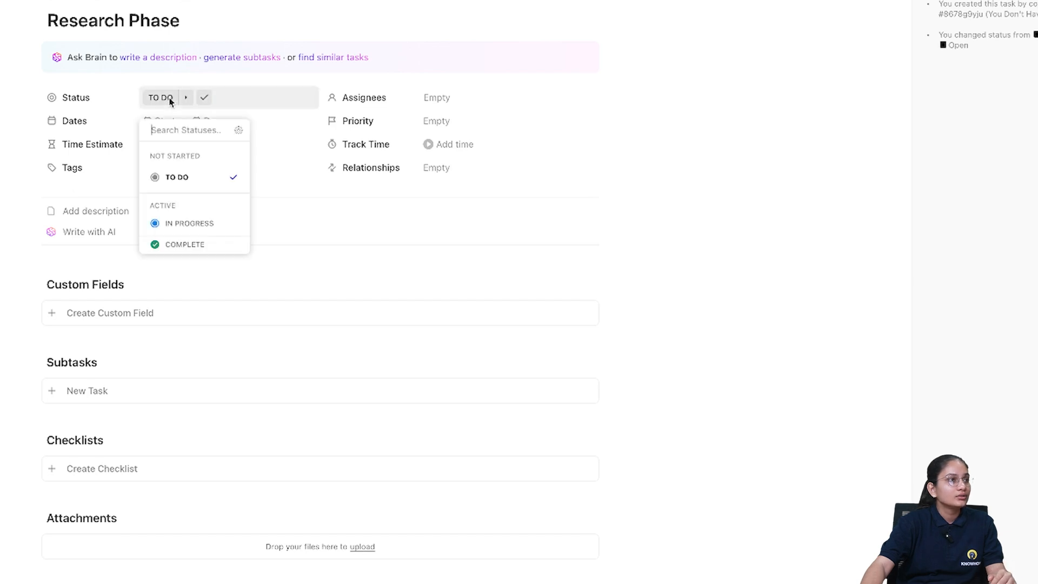
click(191, 226)
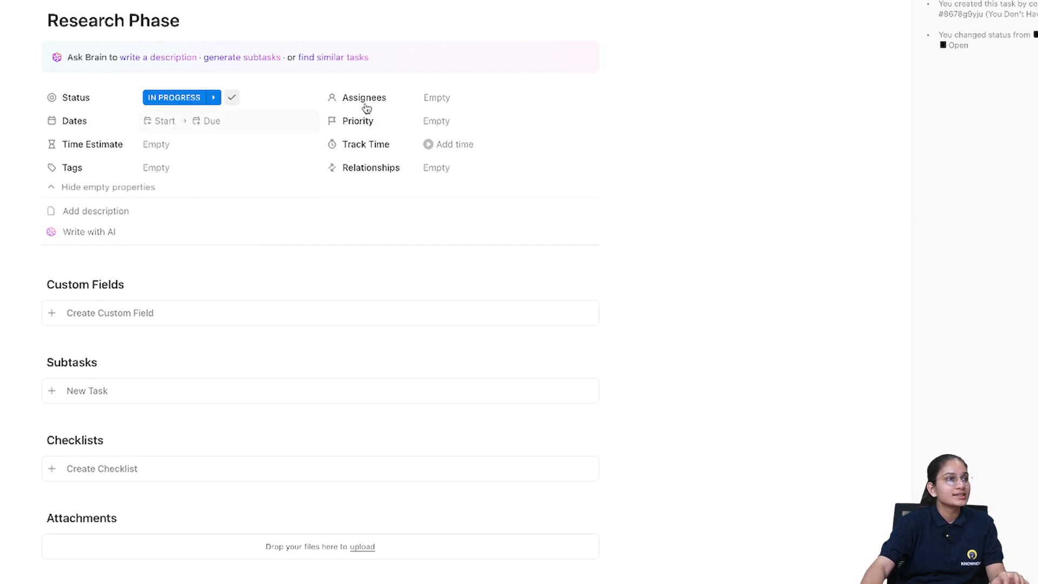
- Assign the task to yourself (Me)
click(442, 96)
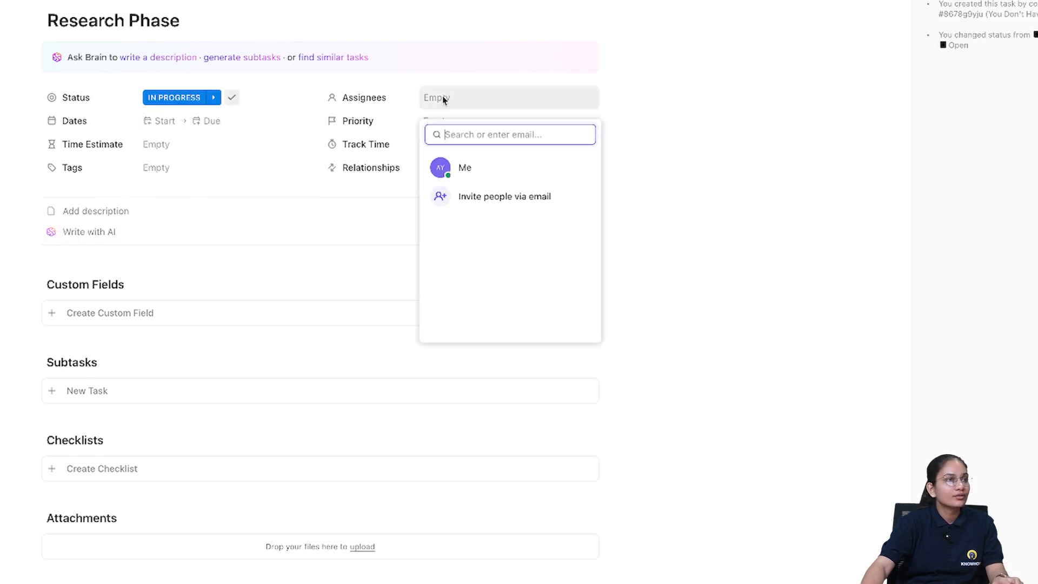
click(467, 174)
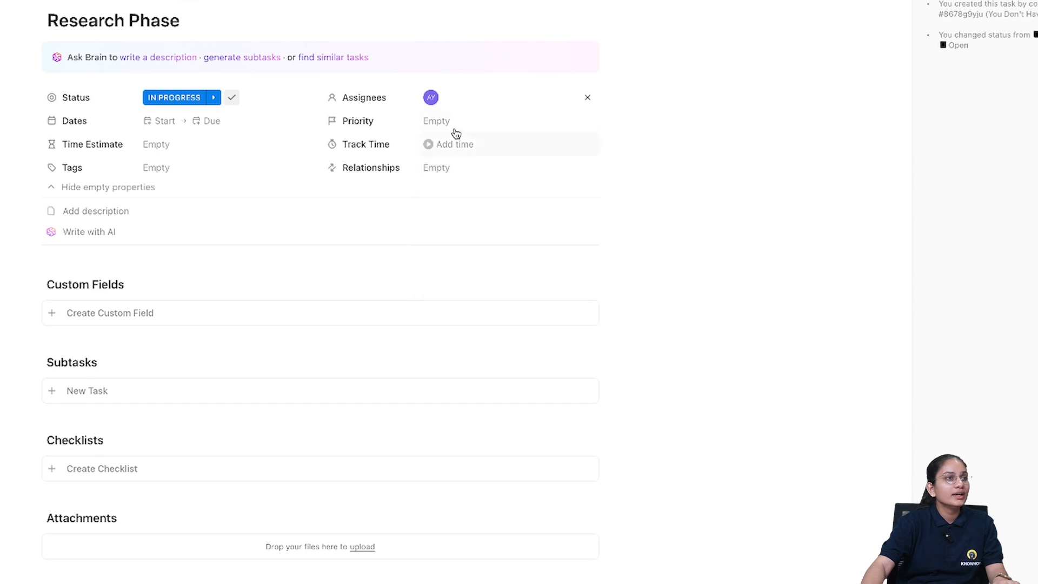
- Try to share the task by inviting a teammate by name, then clear the search and close the dialog
click(470, 98)
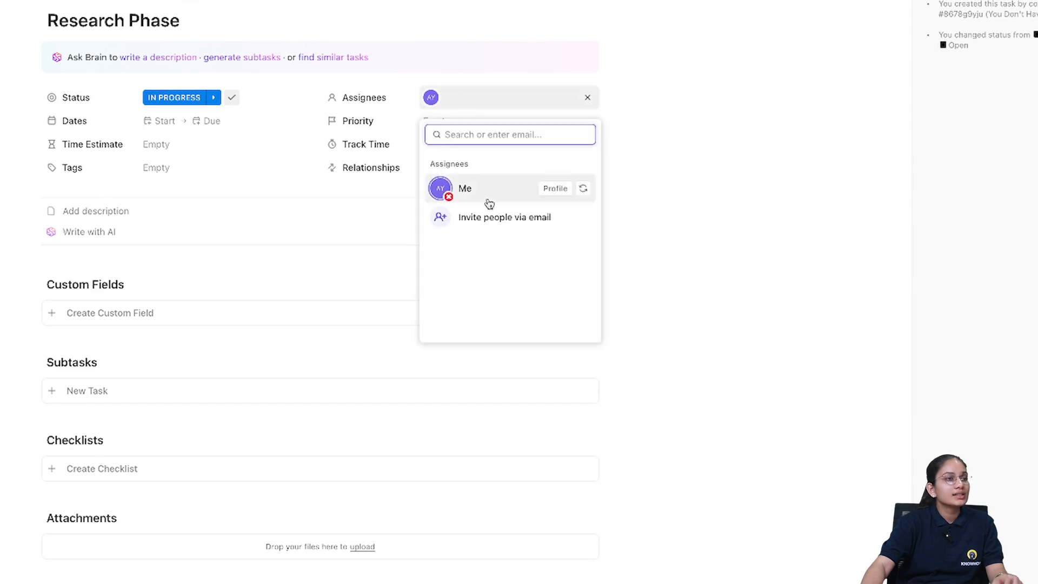
click(498, 216)
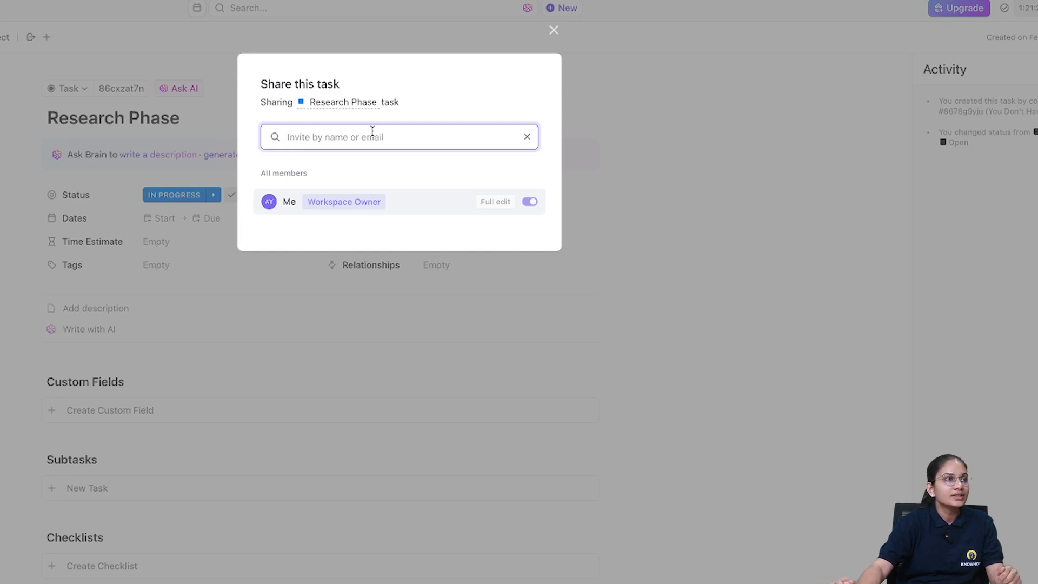
text(diva)
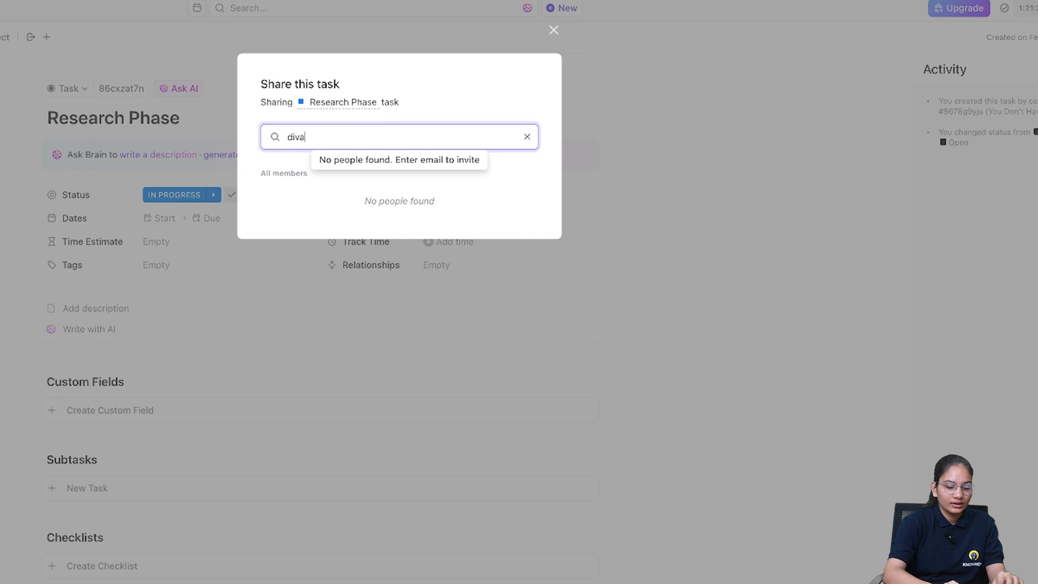
text(nshi)
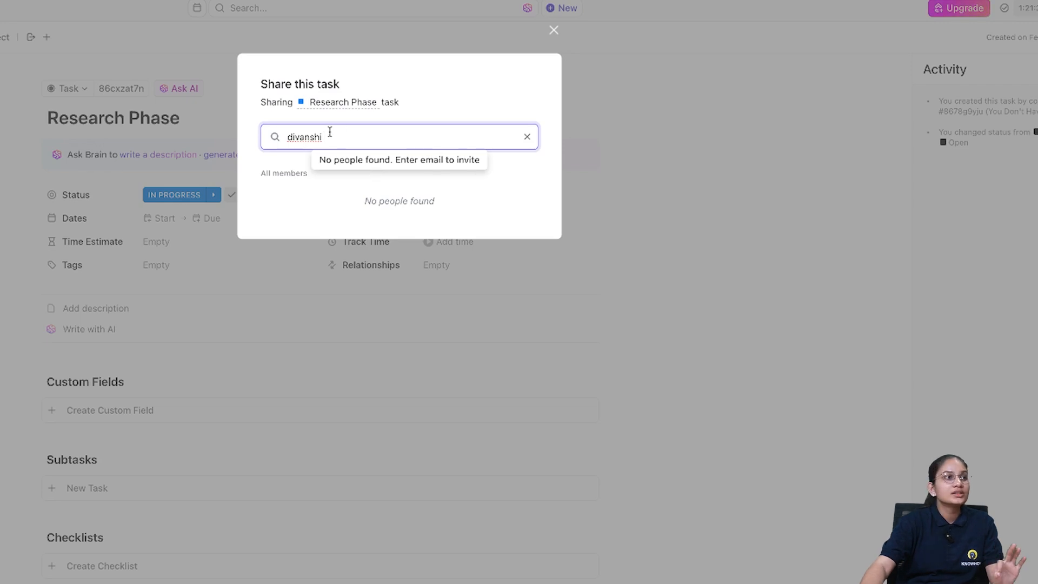
click(527, 137)
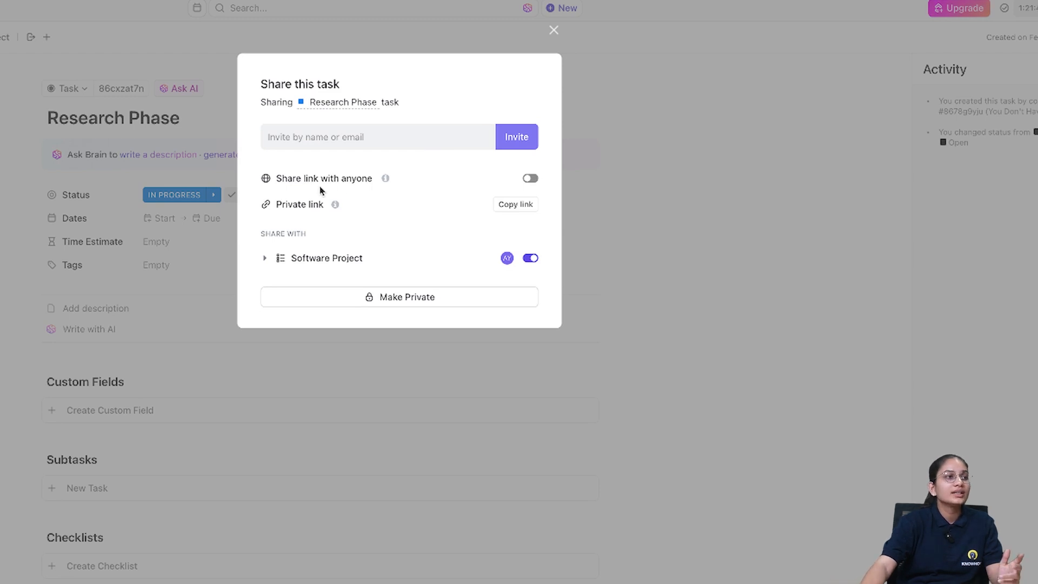
key(Escape)
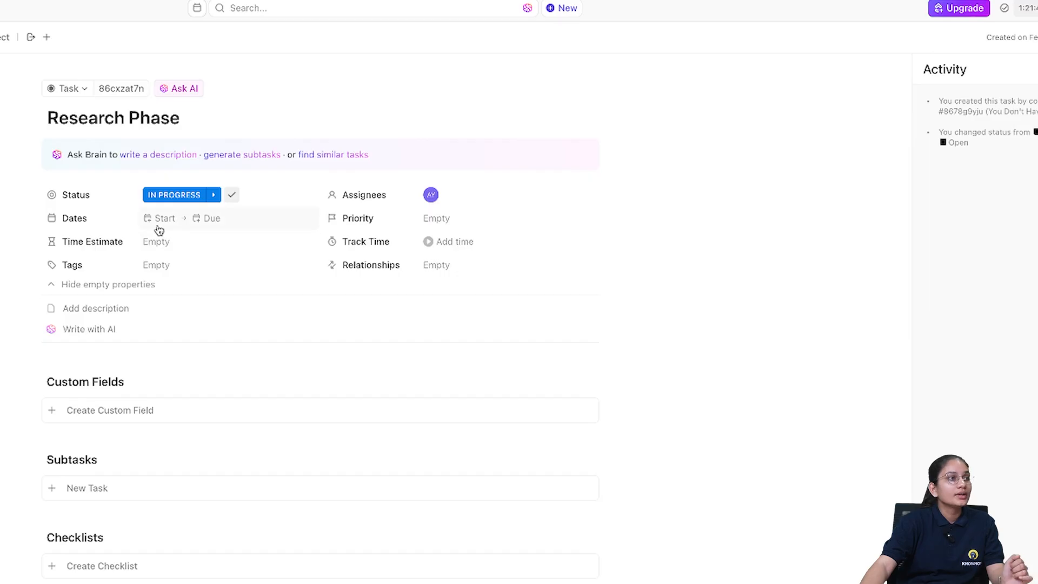
- Set the task's start and due dates to Sunday, February 16, 2025
click(162, 226)
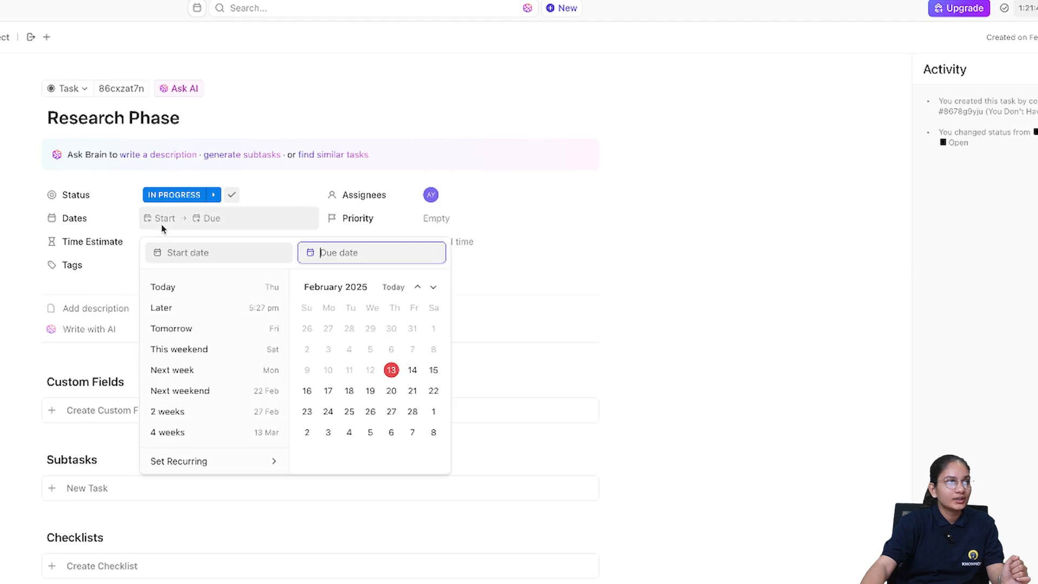
click(391, 372)
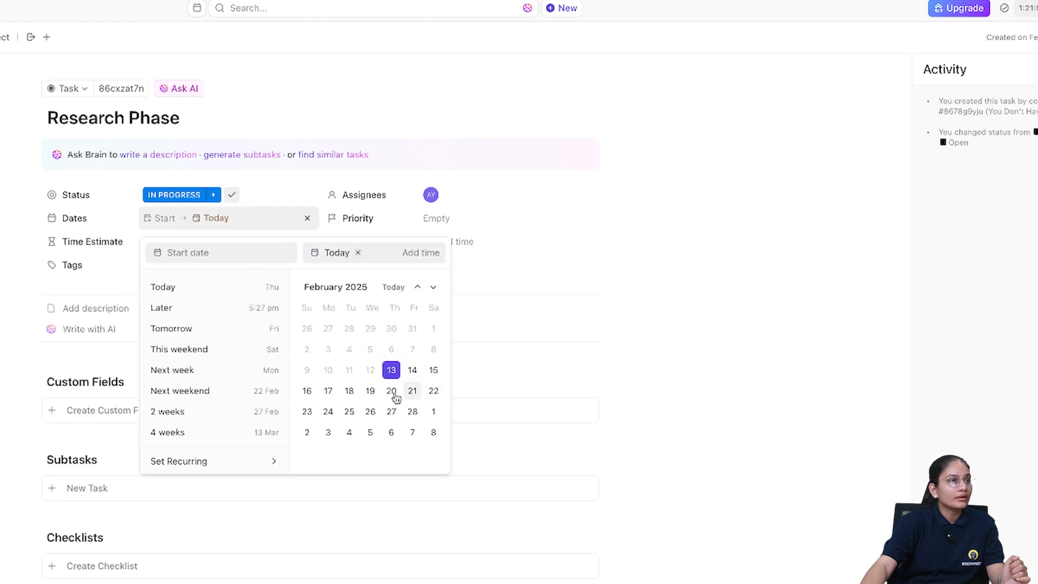
click(206, 220)
click(227, 220)
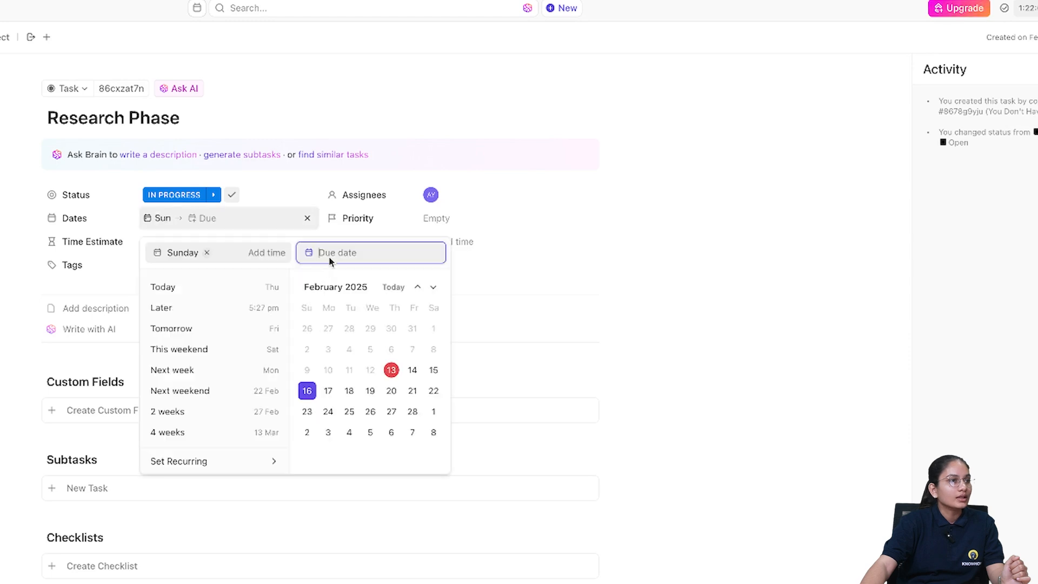
click(307, 391)
click(521, 426)
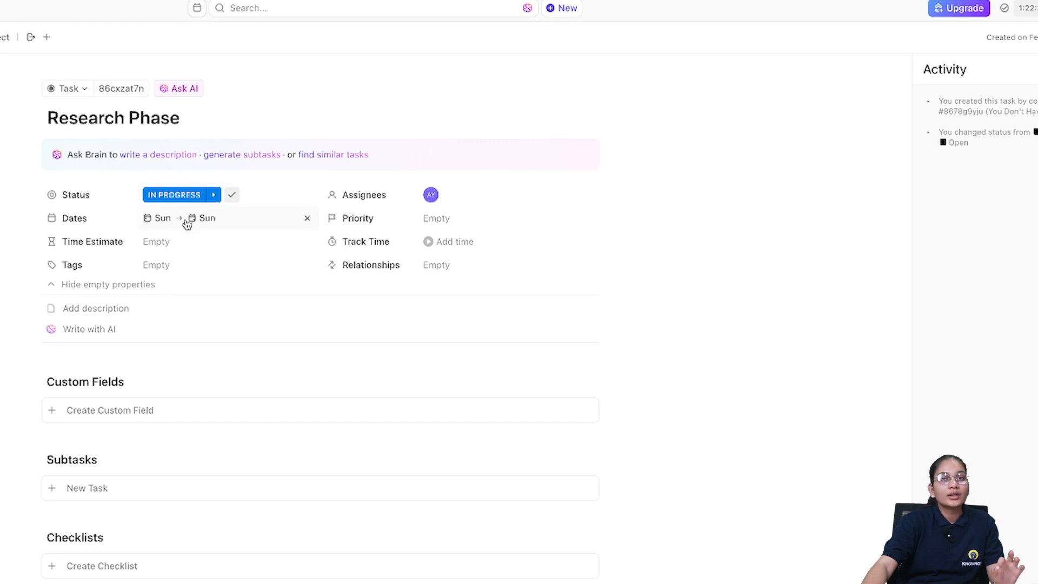
- Set the task's time estimate to 4 hours
click(162, 246)
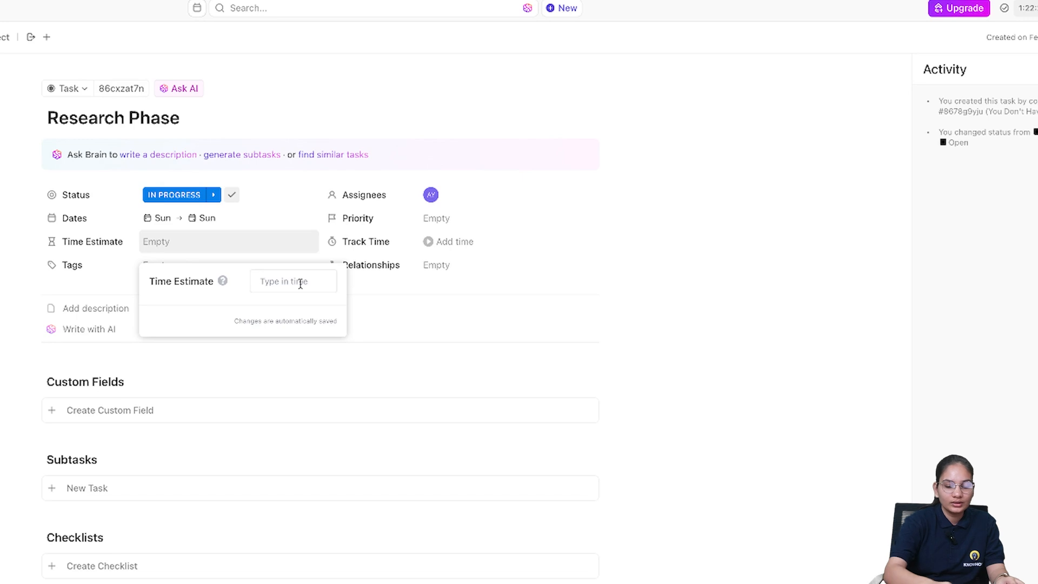
text(4)
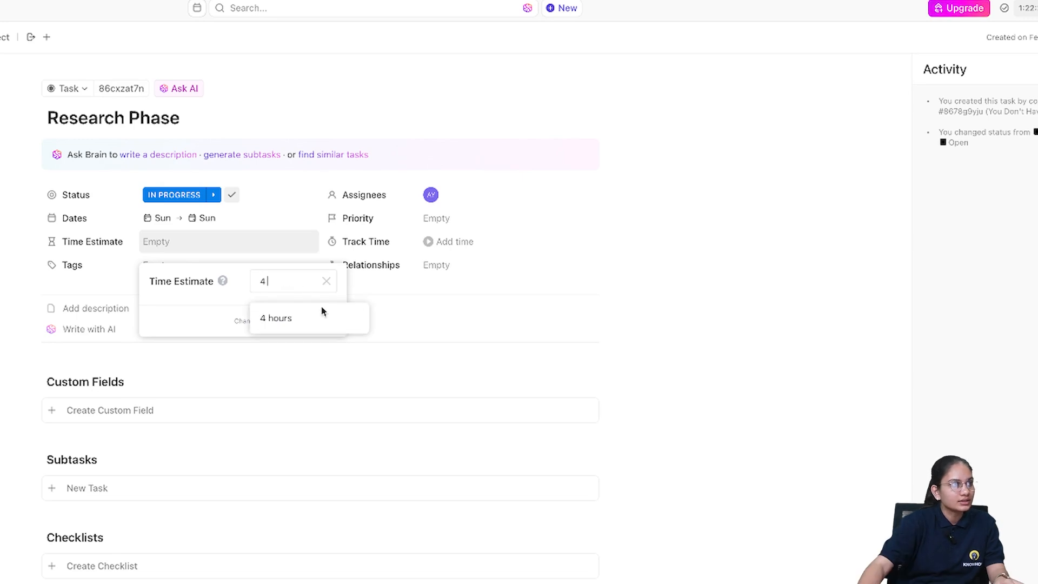
click(309, 319)
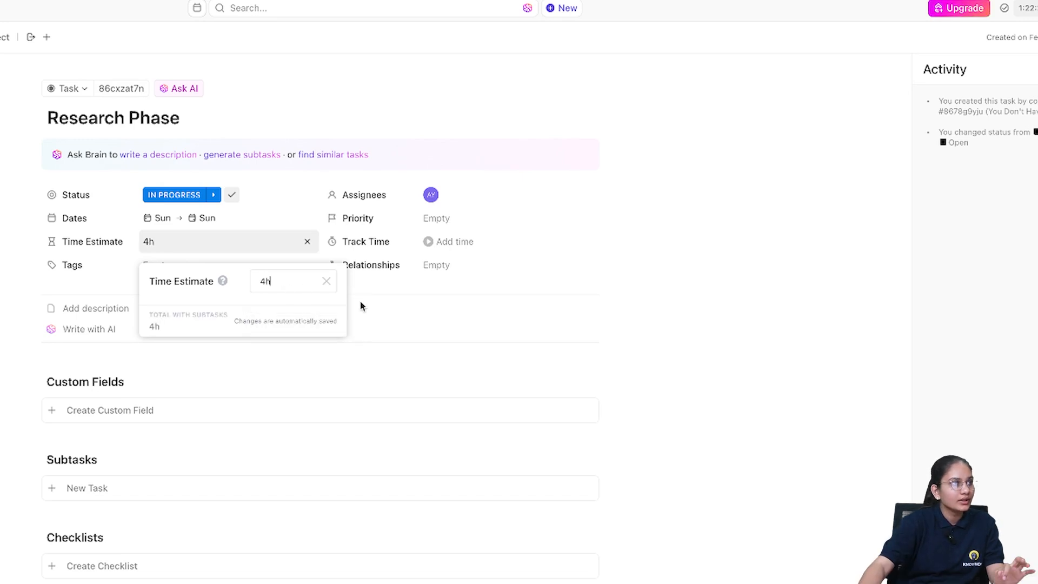
click(401, 308)
- Check the empty tags list and set the task's priority to Normal
click(175, 271)
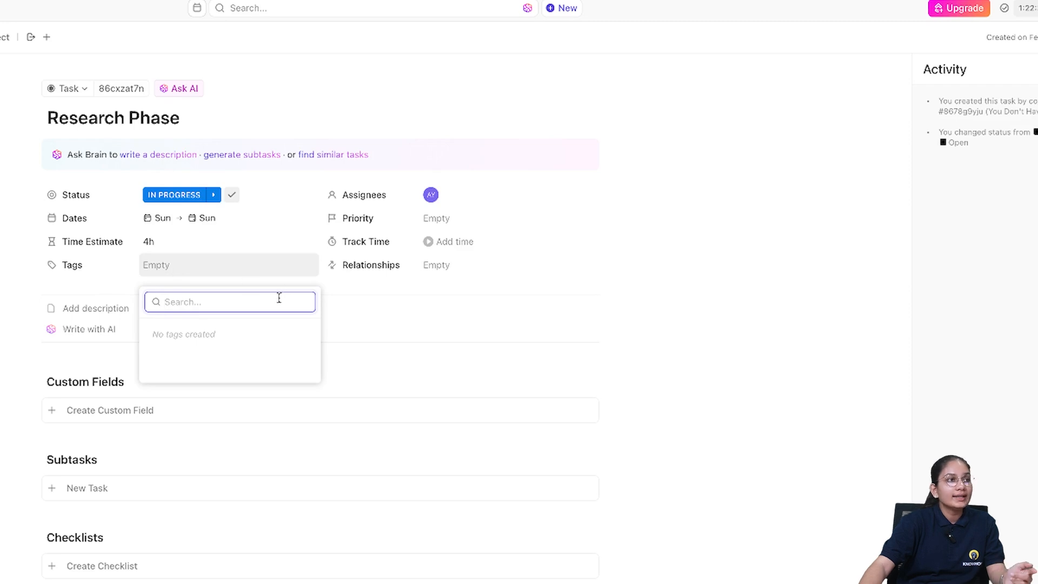
click(403, 313)
click(436, 221)
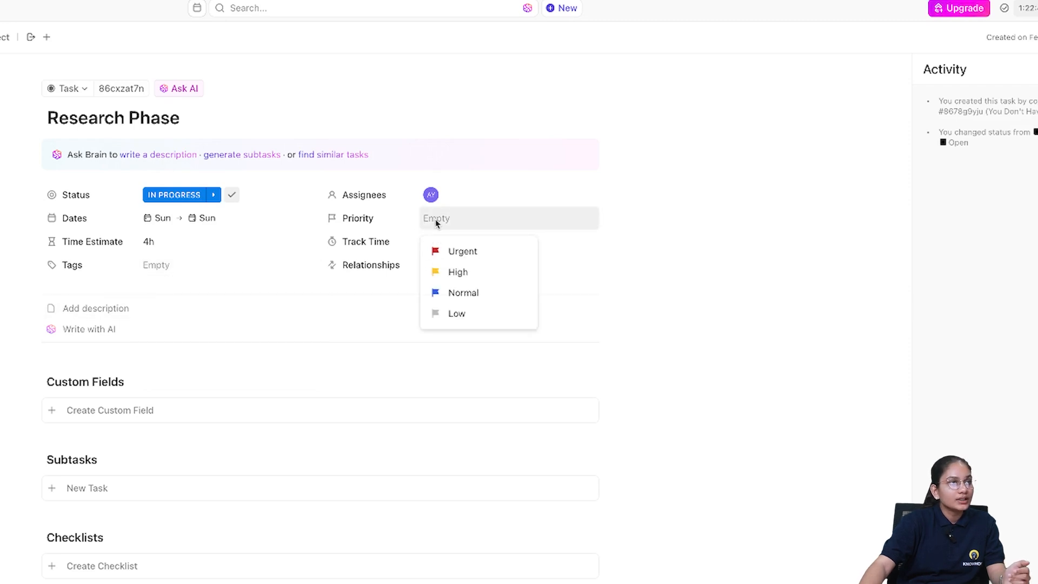
click(463, 294)
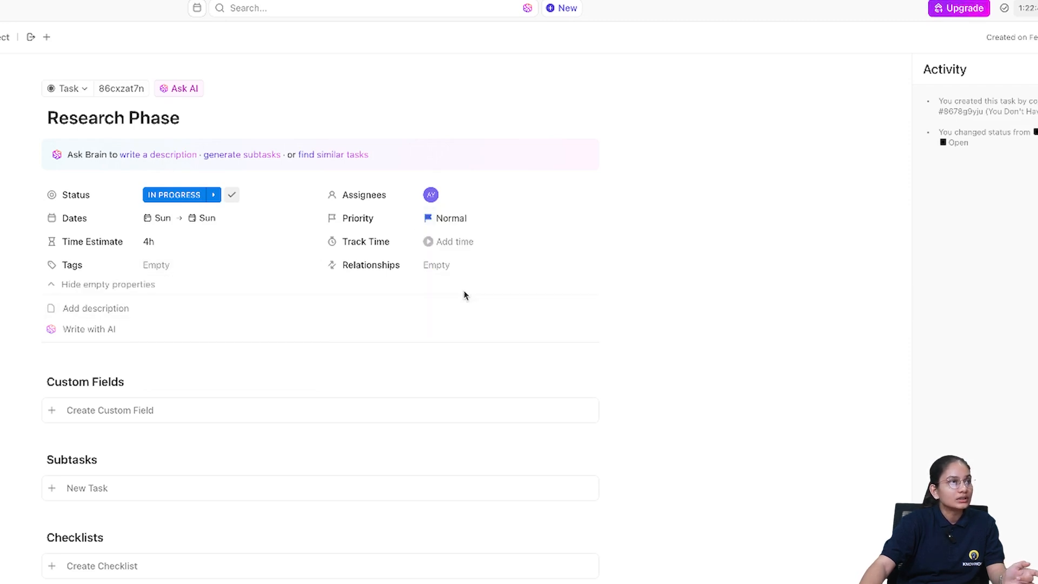
- Open the relationships panel and start a Write with AI block in the task description
click(444, 270)
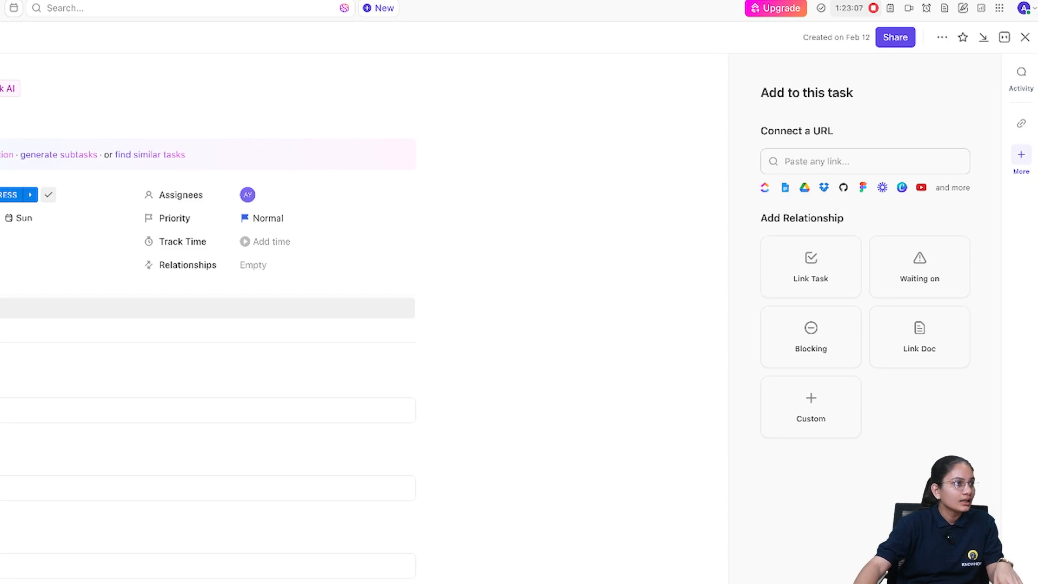
click(96, 315)
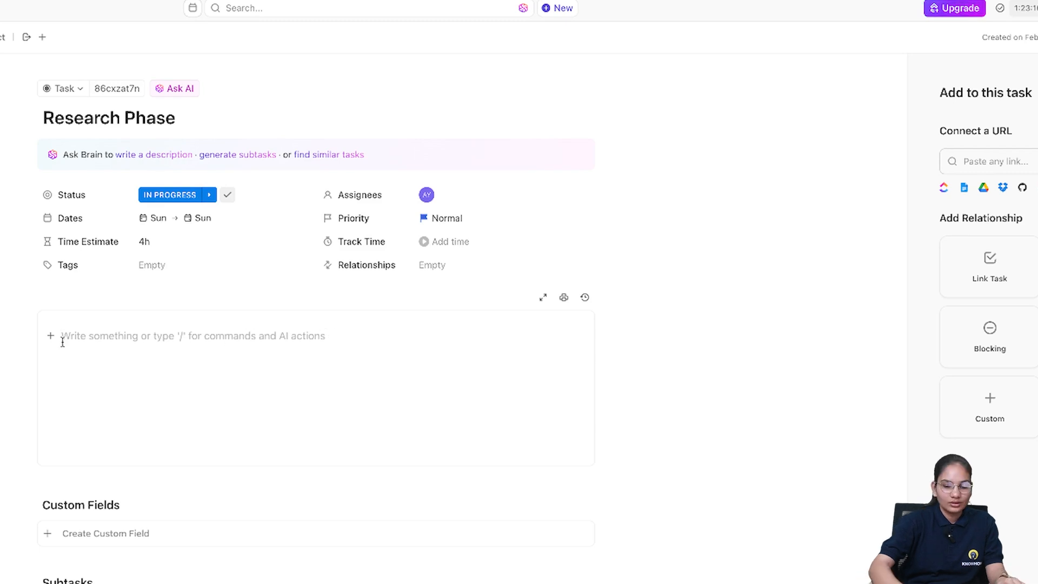
text(/)
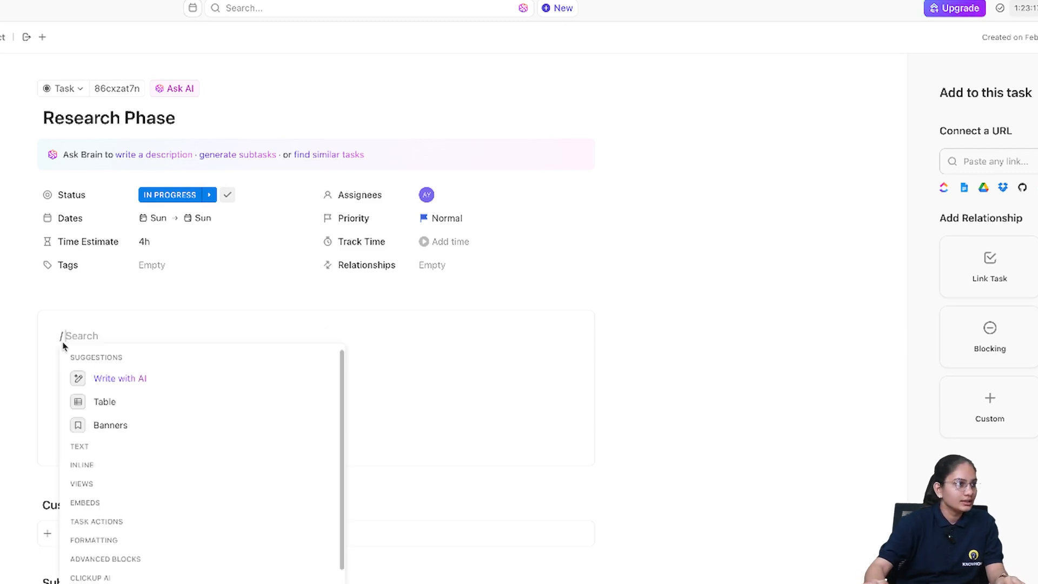
click(140, 381)
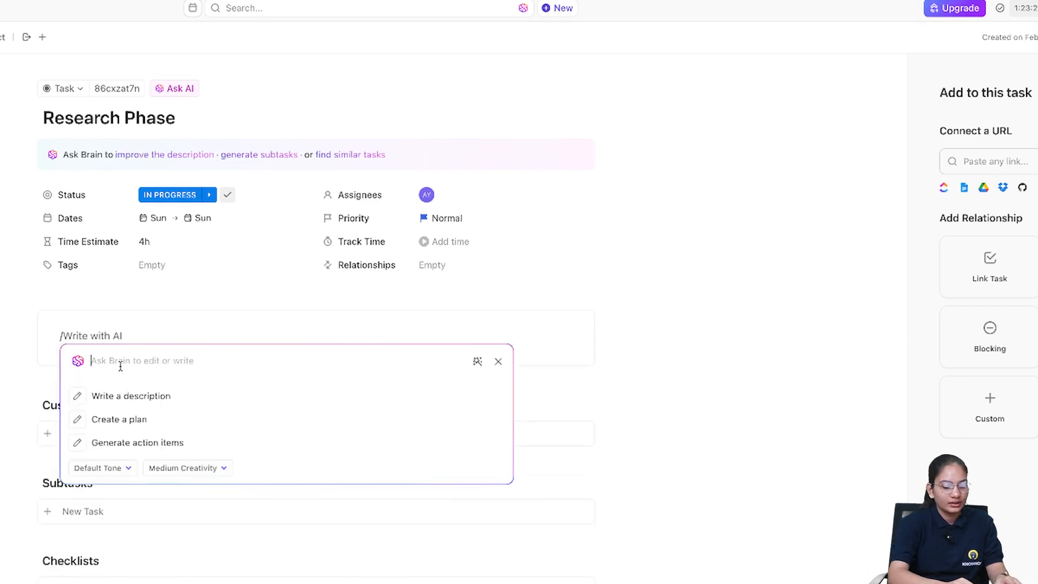
- Enter the AI prompt "research phase is all about the software requirement reaserch and making a document based on that."
text(research phas)
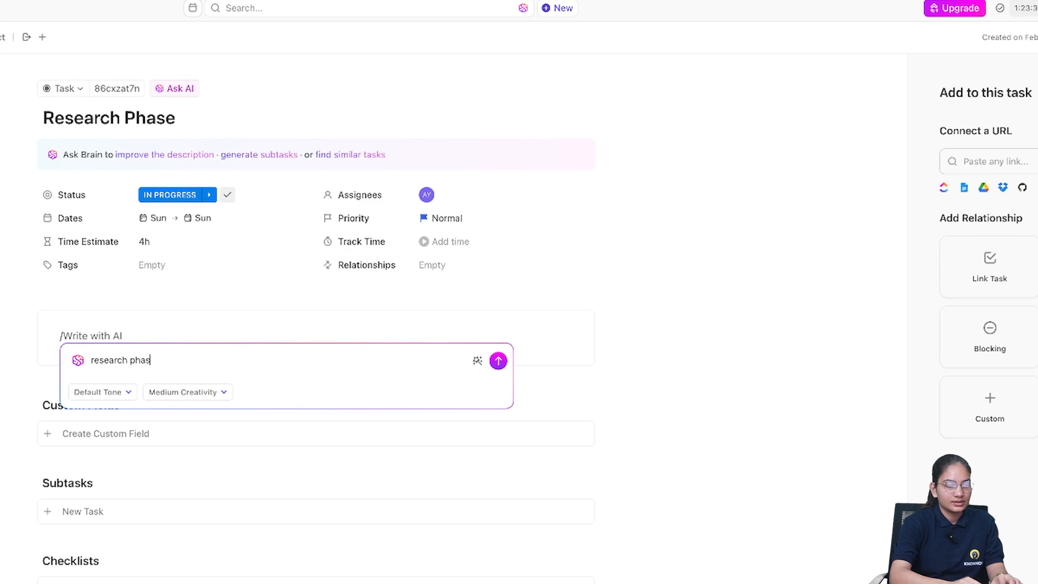
text(e is all about the)
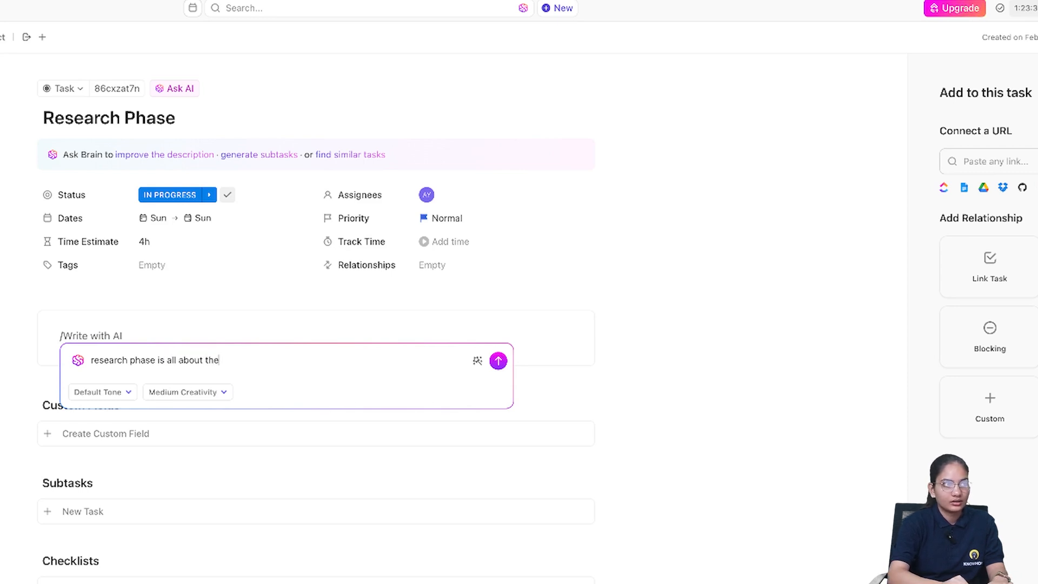
text( software re)
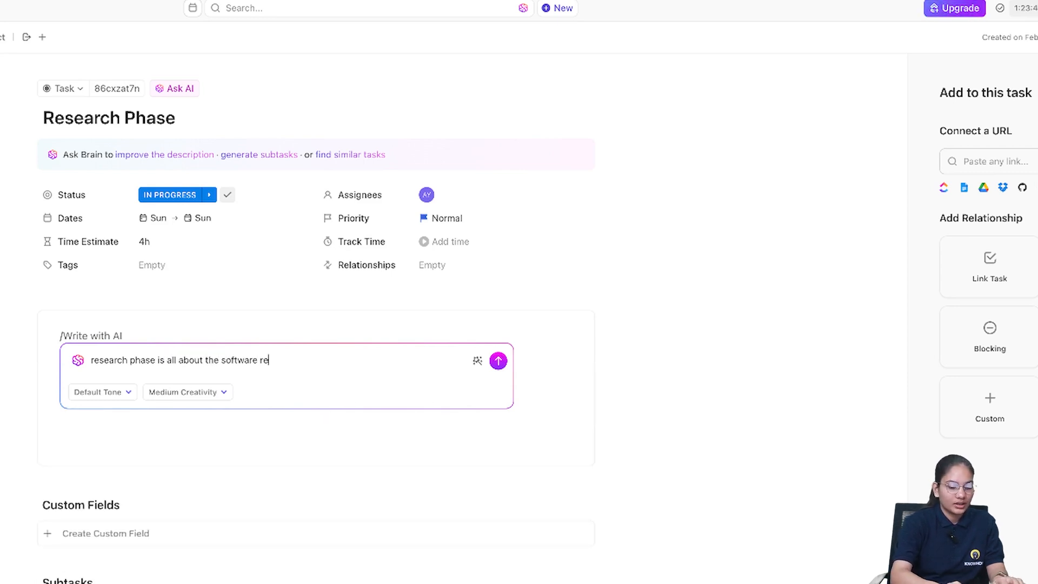
text(quirem)
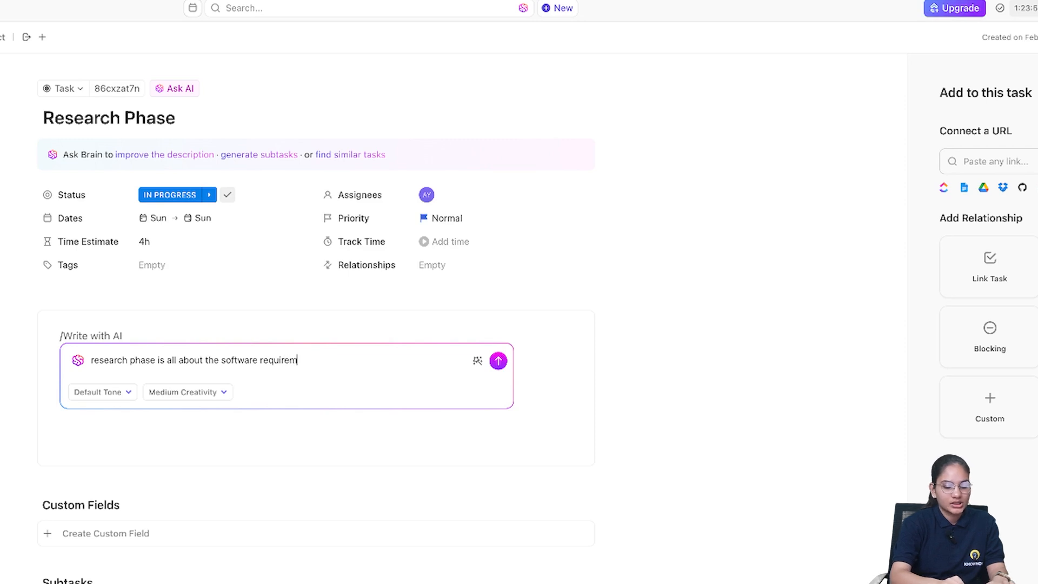
text(ent reaserch and a)
key(BackSpace)
text(makin)
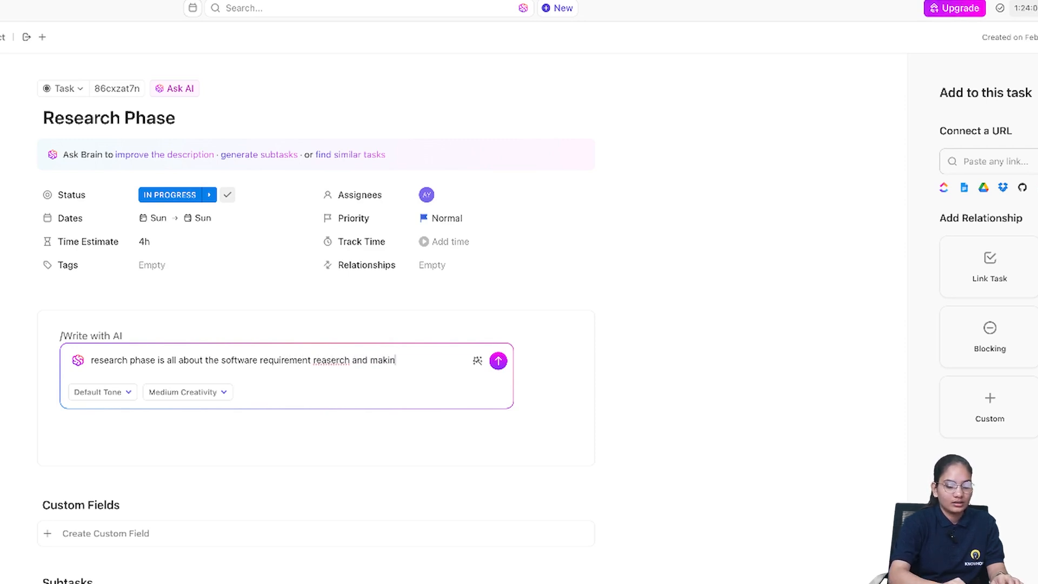
text(g a document base)
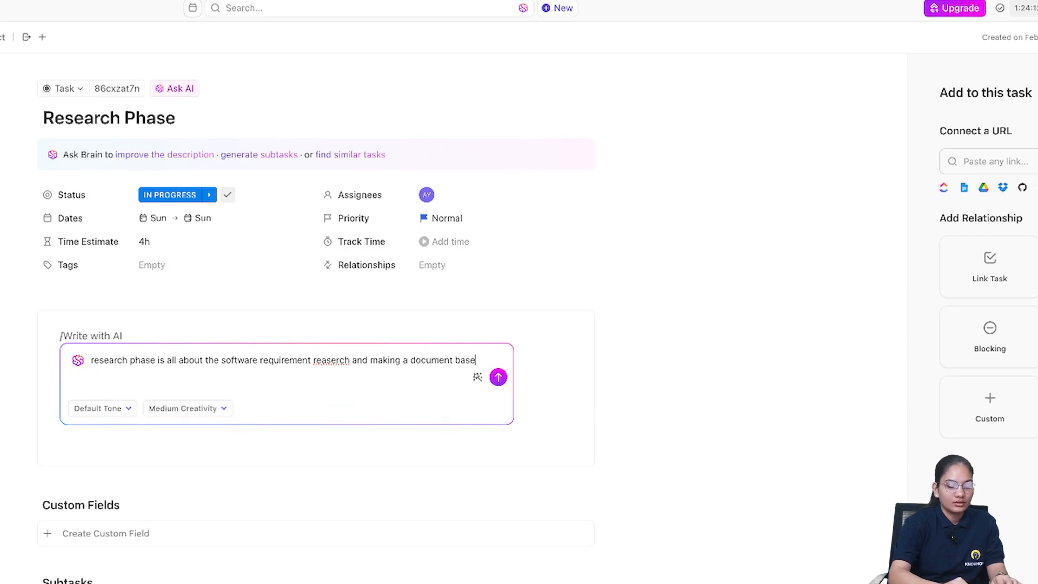
text(d on that.)
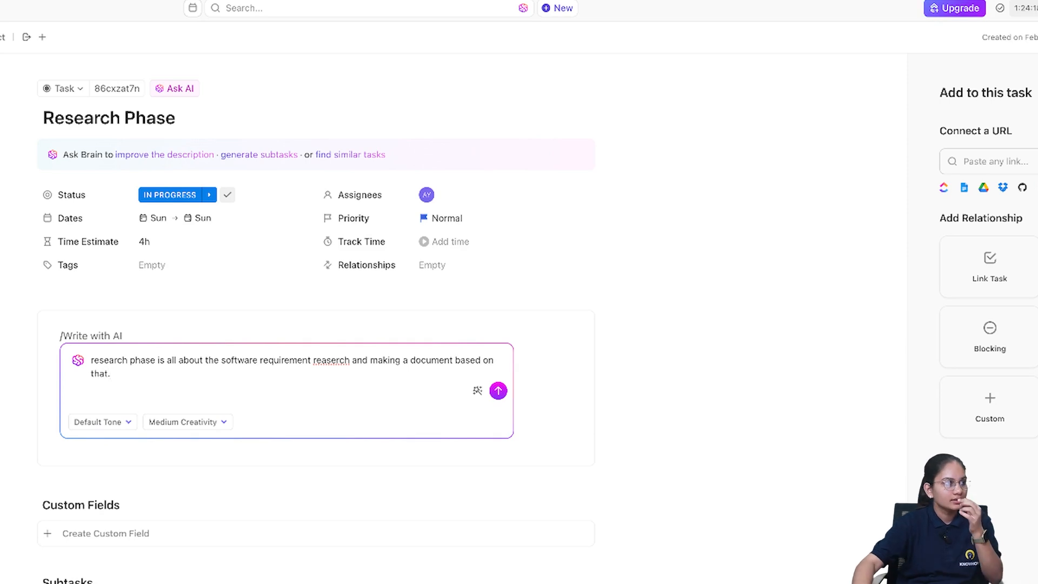
- Set the AI tone to Professional Tone with Medium Creativity and generate the description
click(112, 427)
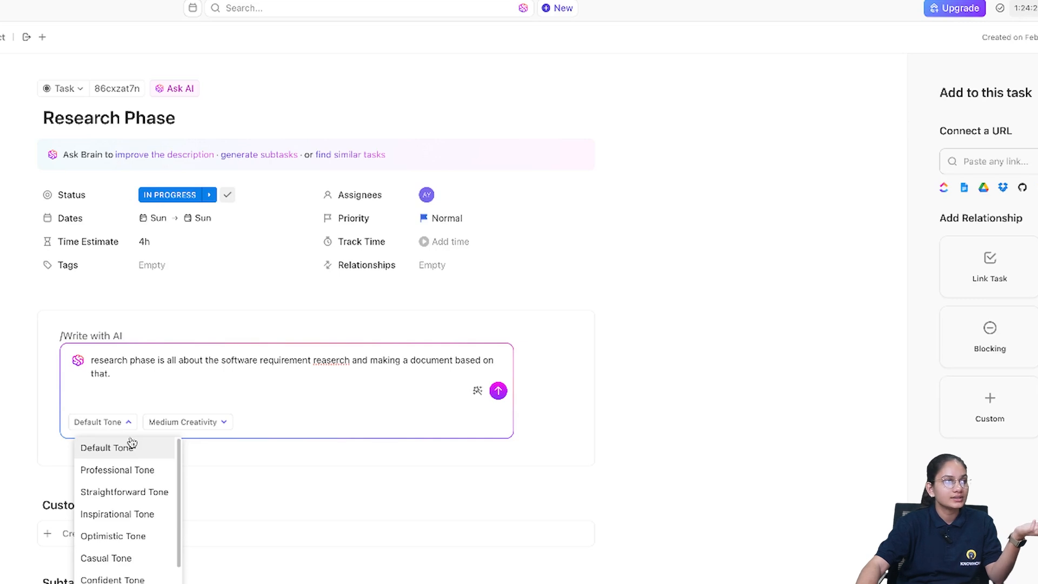
click(157, 469)
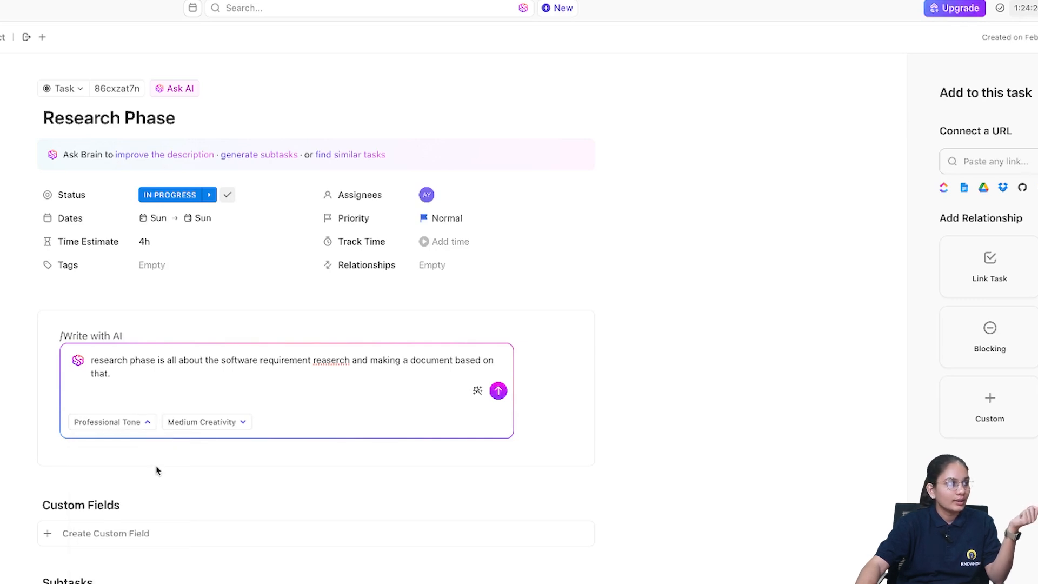
click(202, 422)
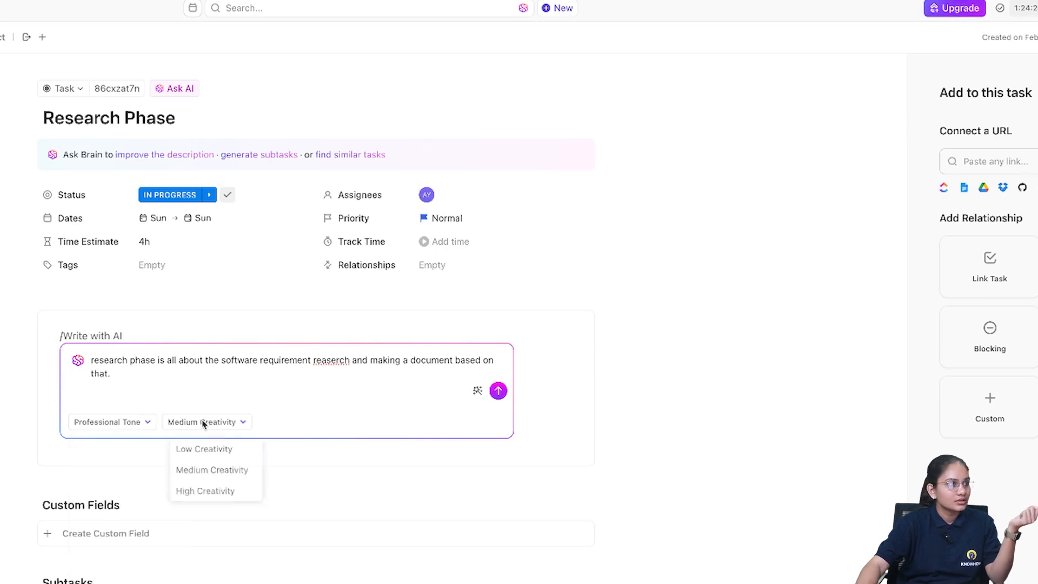
click(217, 469)
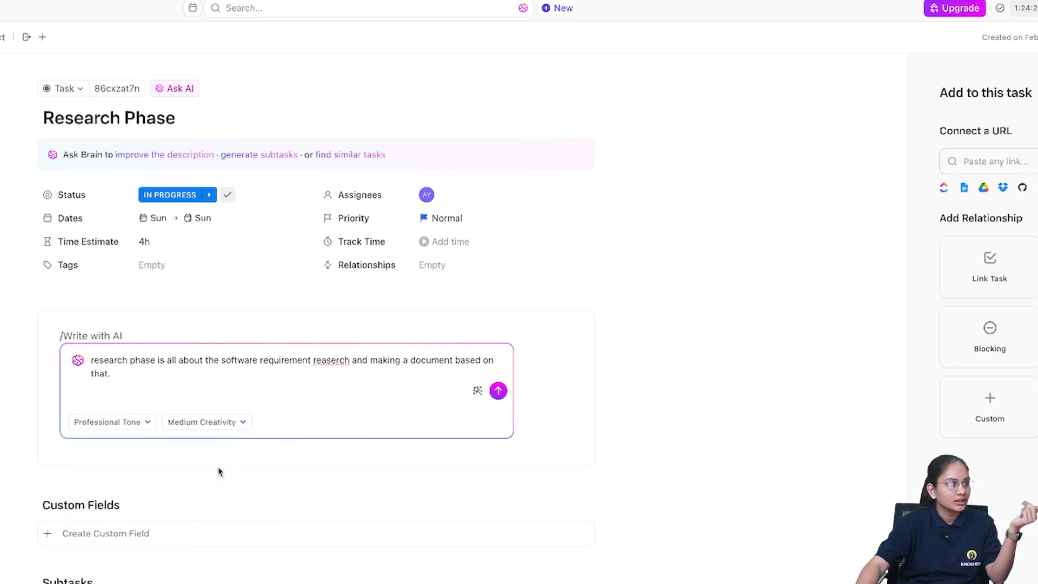
click(498, 391)
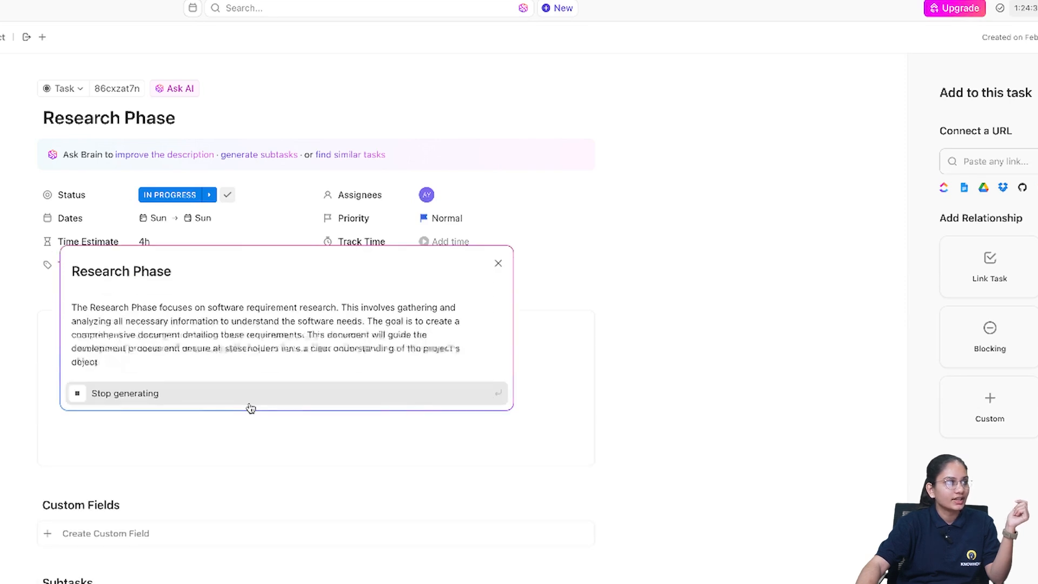
- Copy the generated Research Phase text and paste it into the task description
click(407, 382)
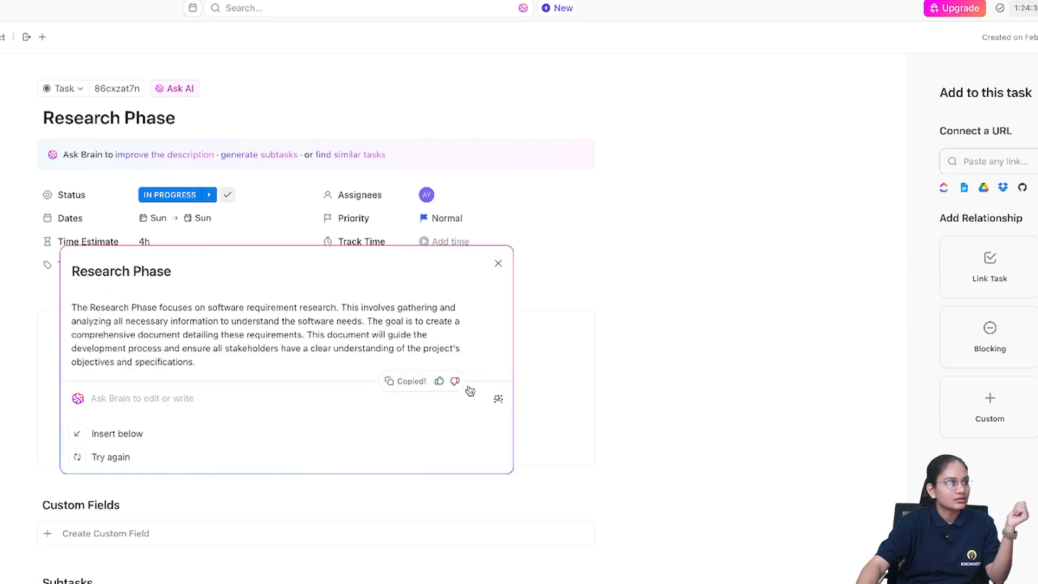
click(559, 387)
right_click(153, 340)
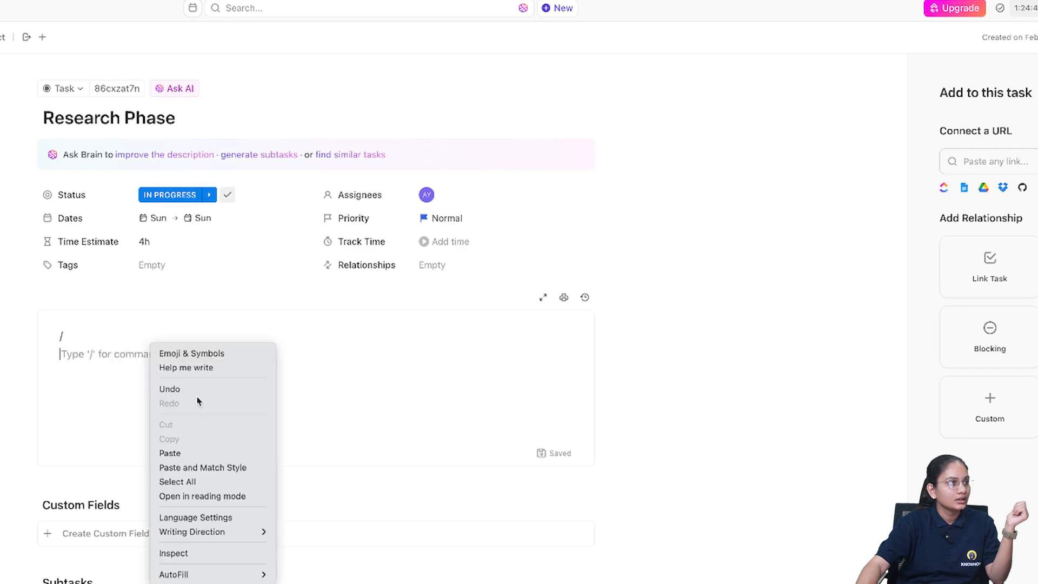
click(206, 451)
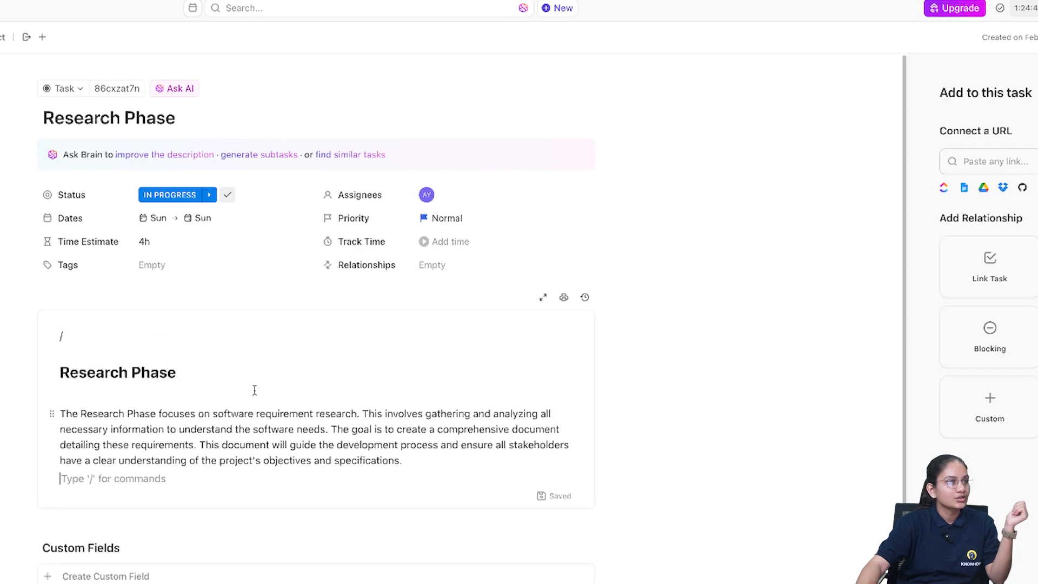
click(638, 414)
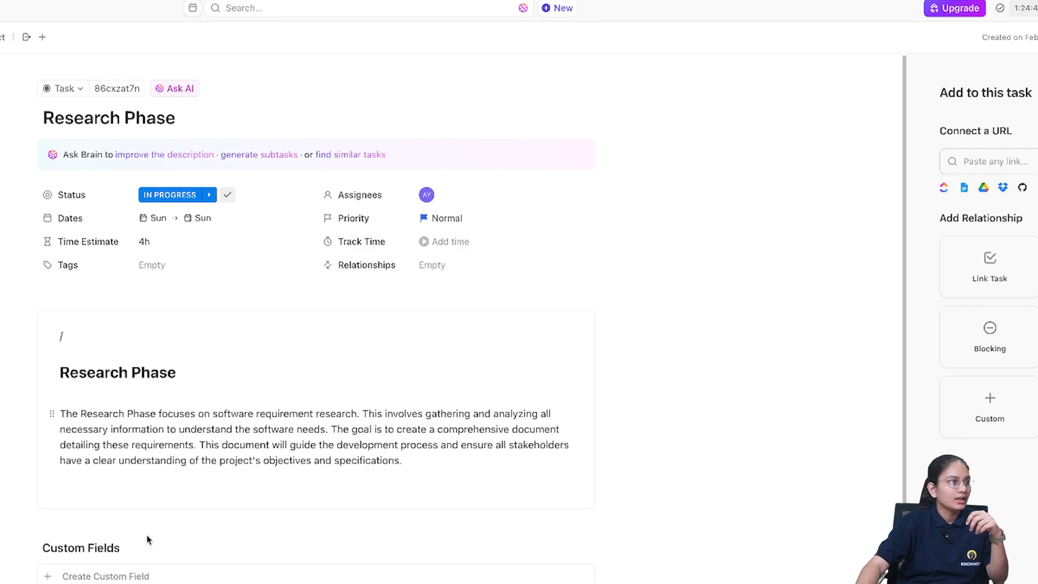
click(148, 572)
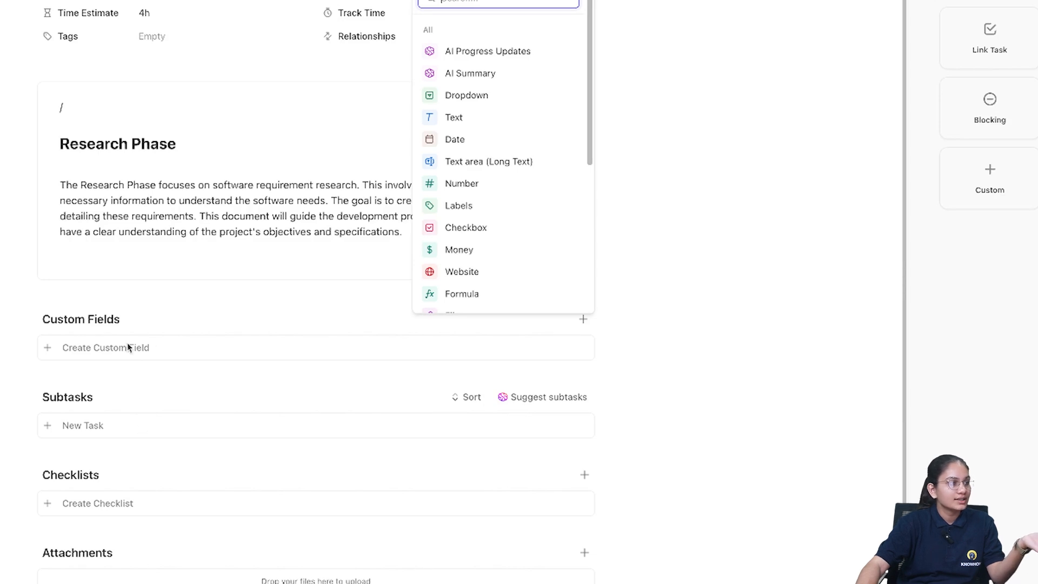
click(905, 276)
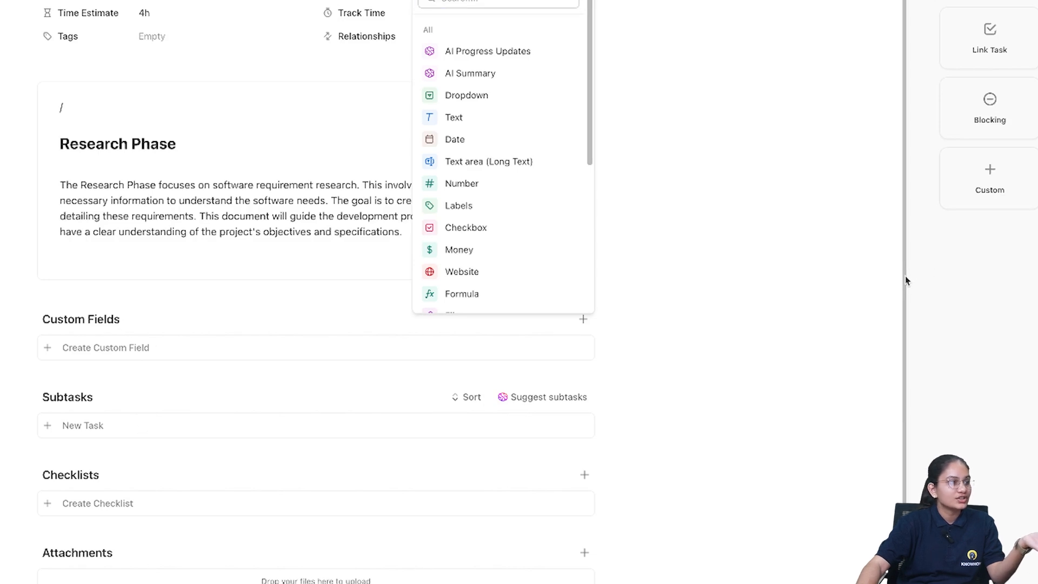
click(906, 374)
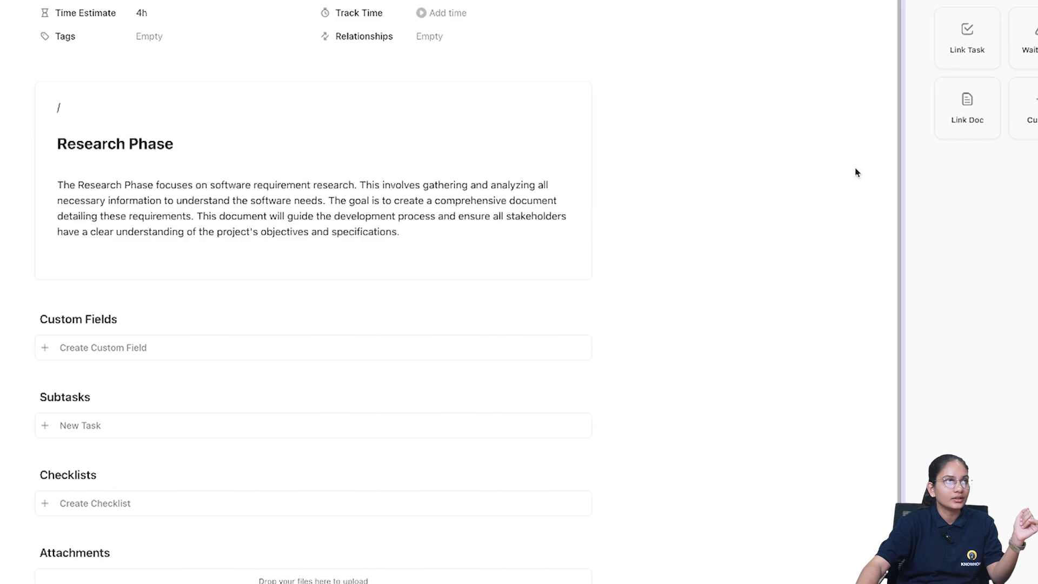
scroll(602, 144, up, 3)
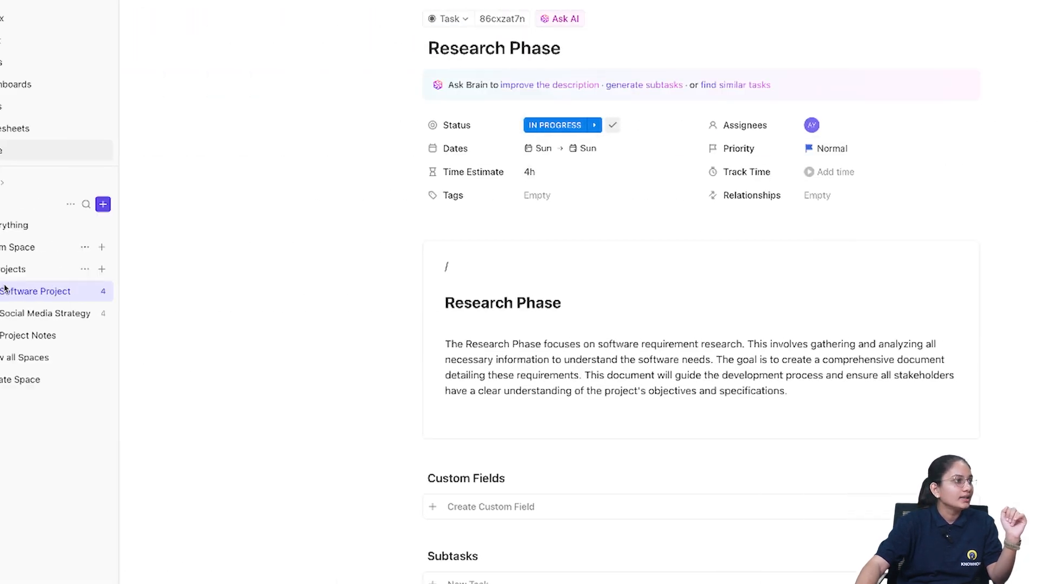
- Open Task 3 from the Software Project board and rename it to "development phase"
click(65, 294)
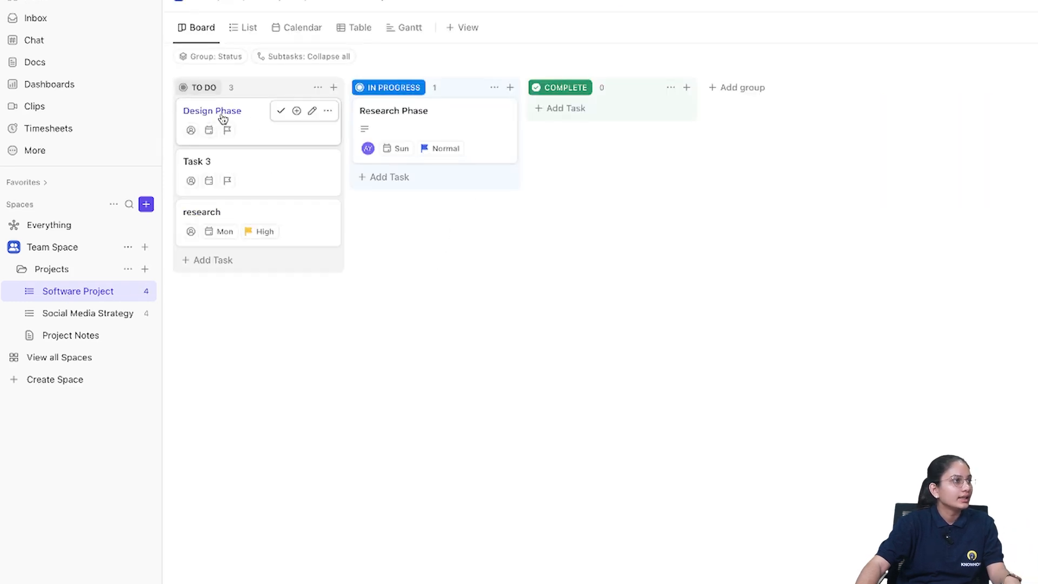
click(212, 161)
triple_click(497, 48)
text(d)
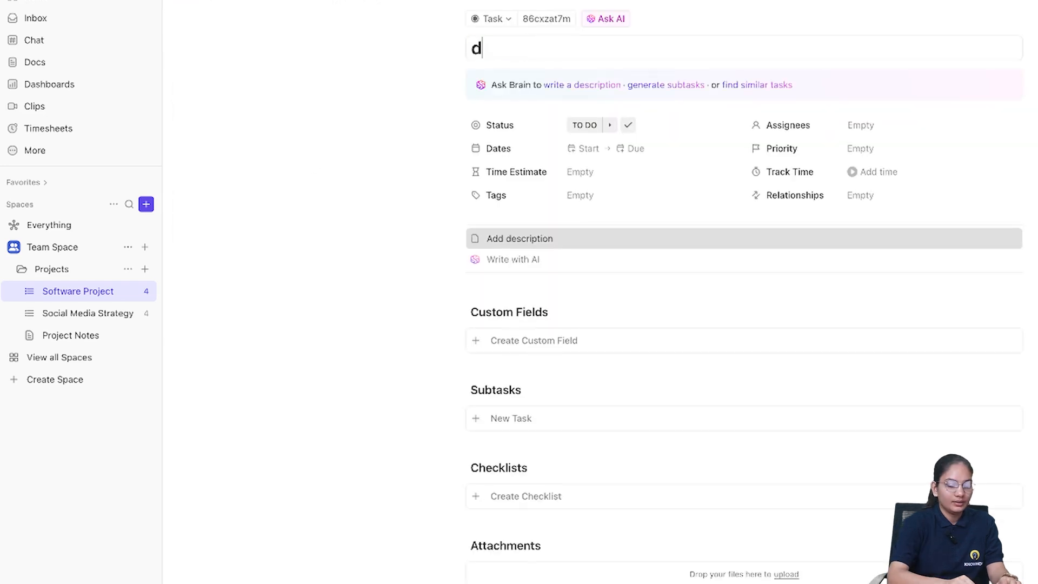
text(evelopment phase)
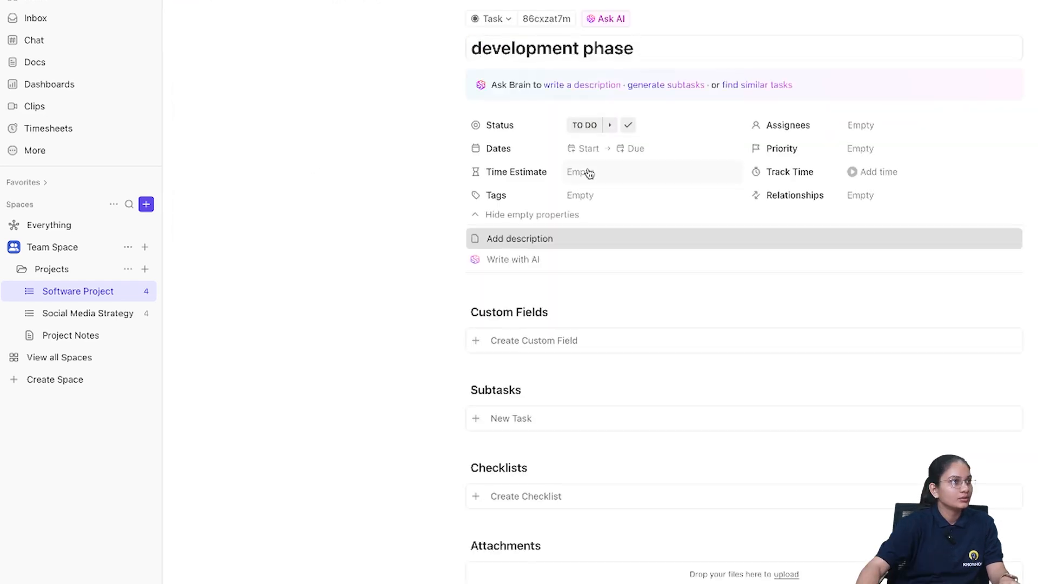
- Set the development phase dates from Feb 21 to Mar 5 and its priority to Normal
click(635, 151)
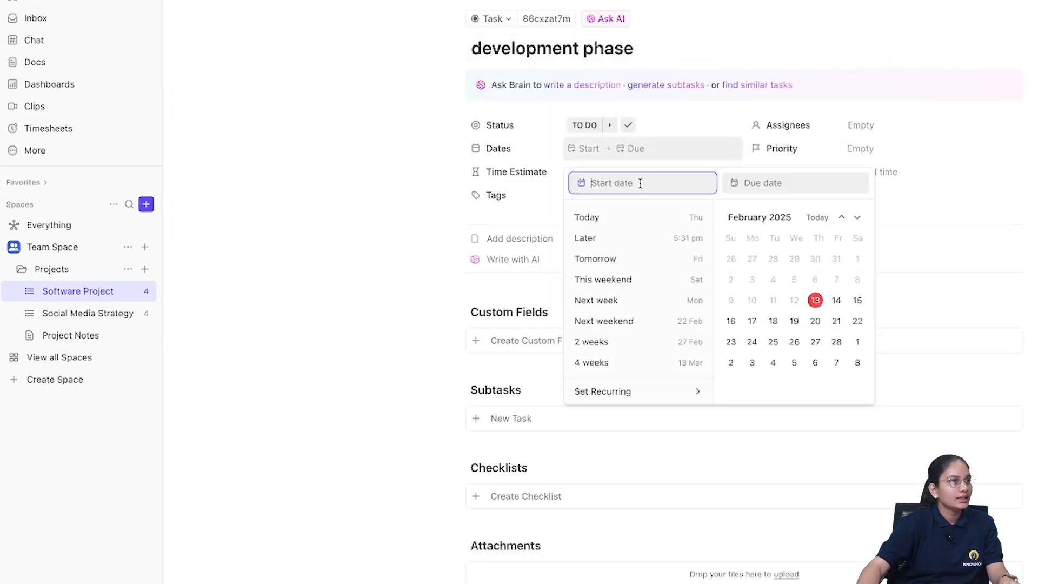
click(836, 322)
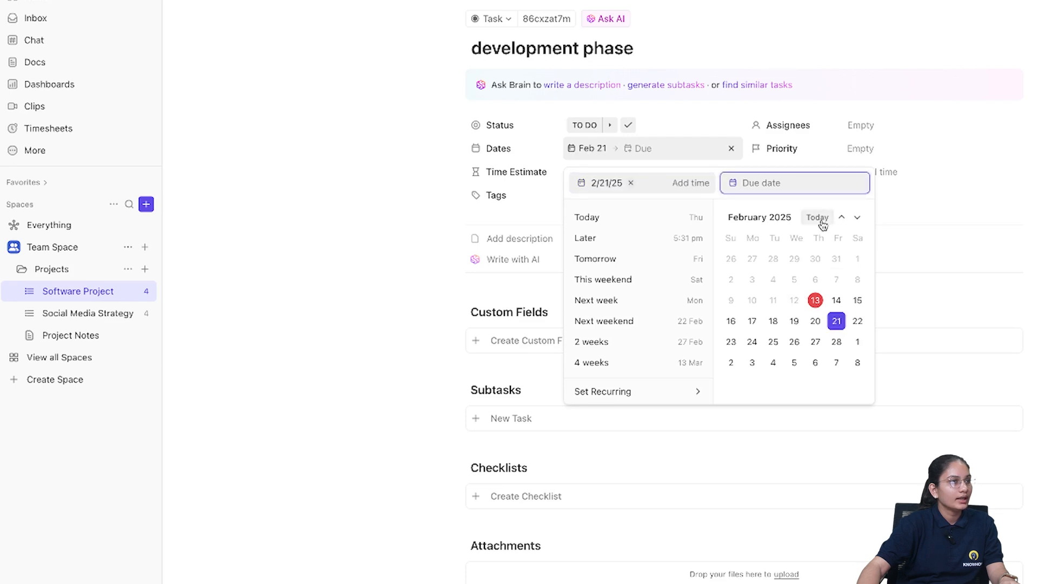
click(794, 363)
click(947, 303)
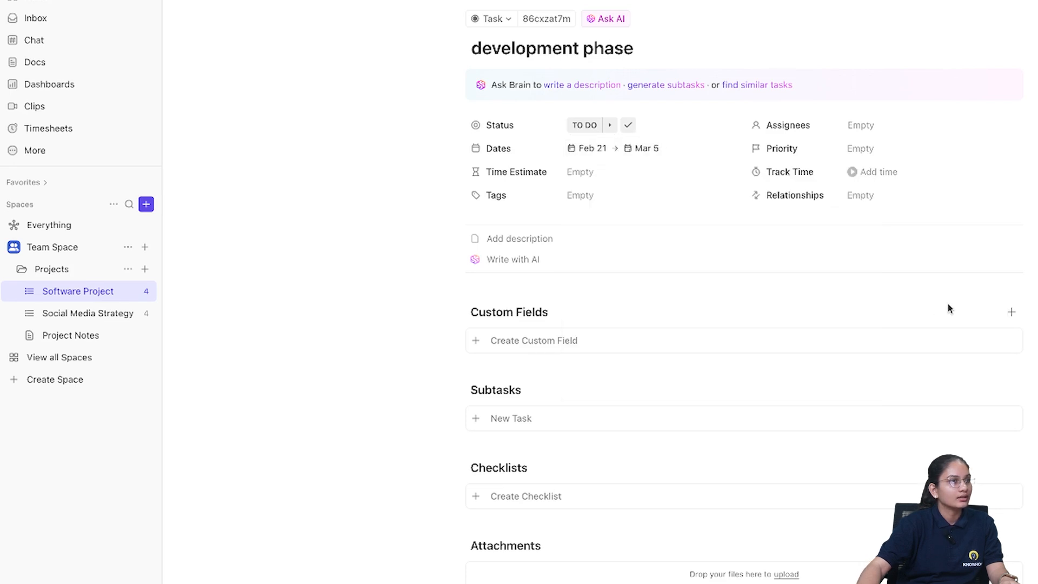
click(861, 150)
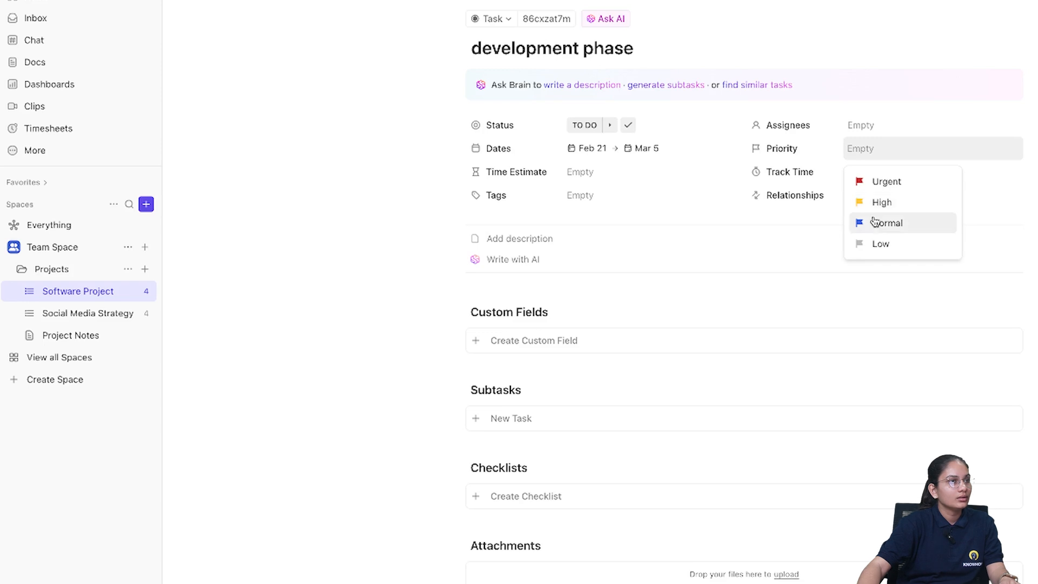
click(877, 222)
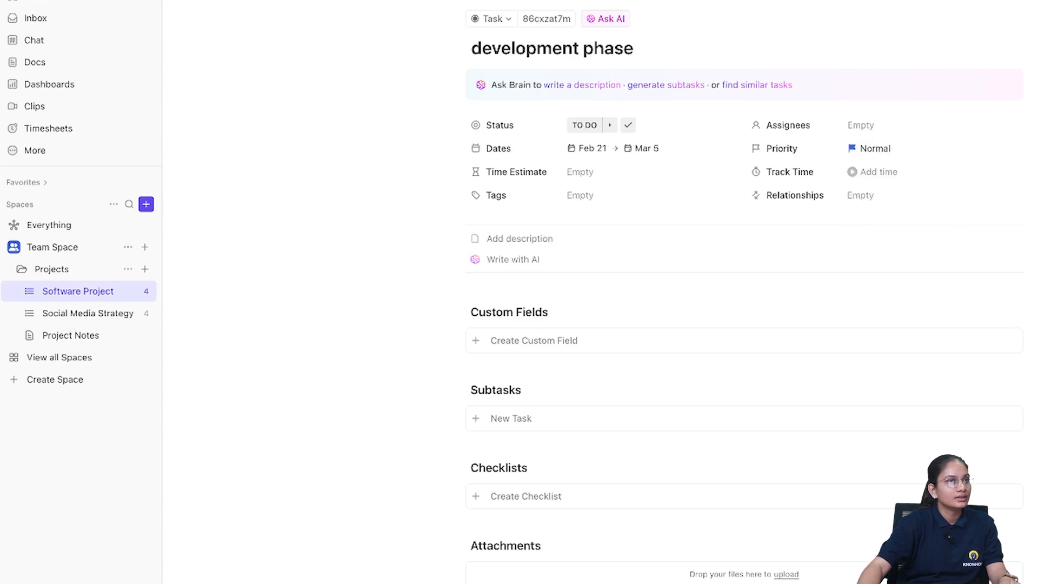
- Return to the Software Project board and delete the "research" task
click(101, 290)
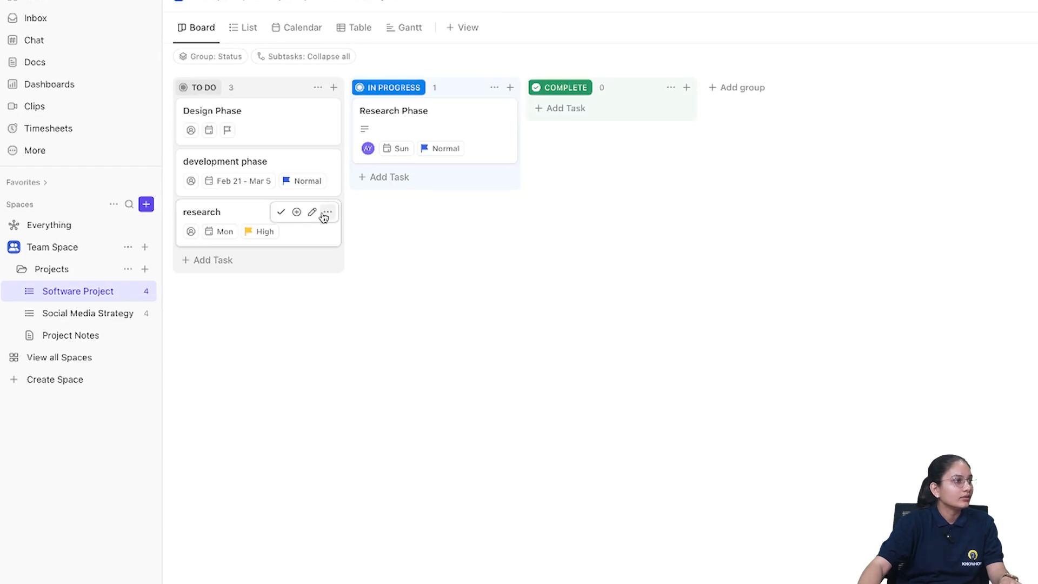
click(326, 213)
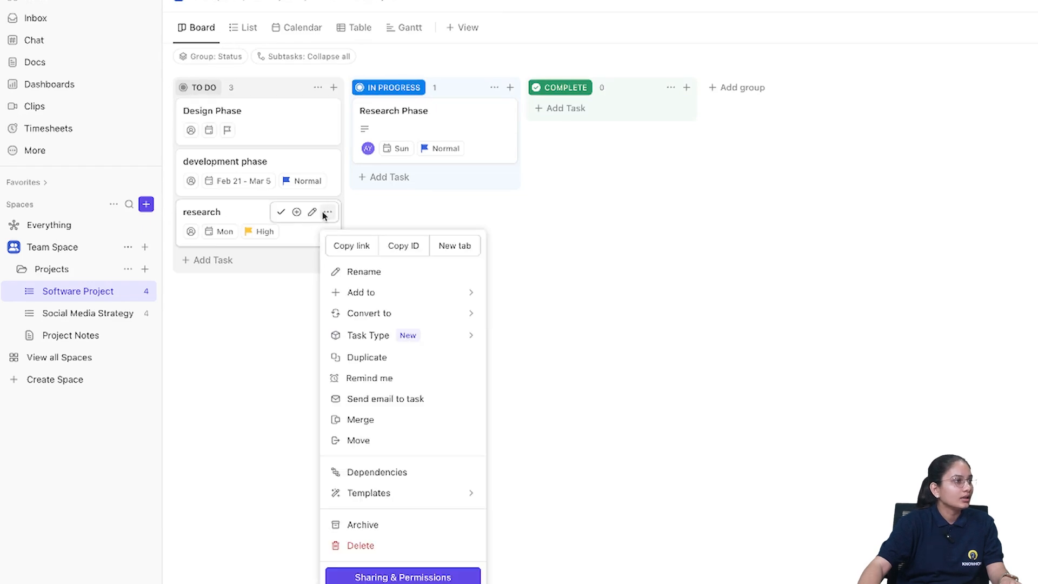
click(373, 549)
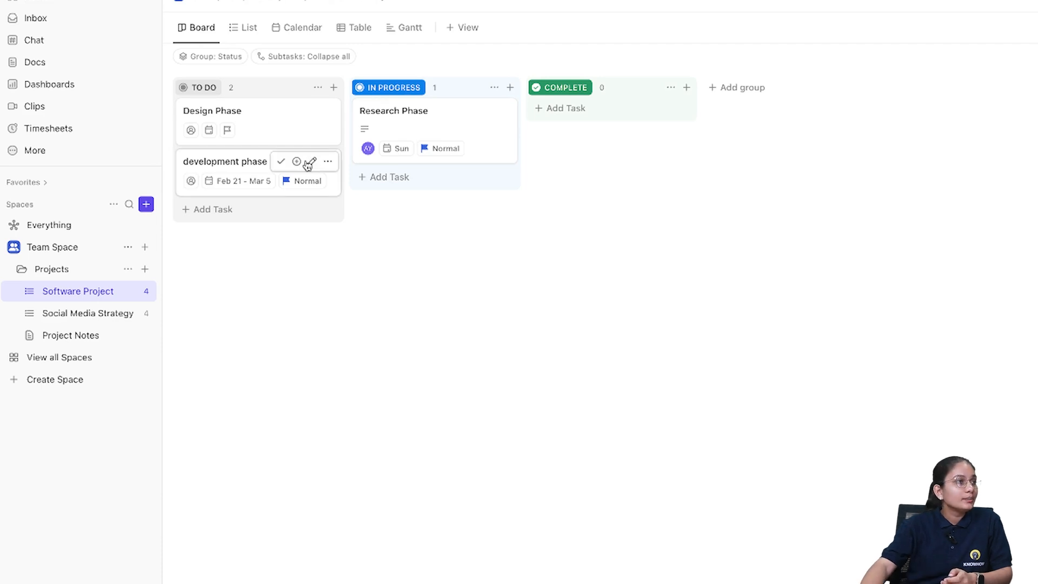
- Switch to list view and add a task named "documentation" to the In Progress group
click(242, 27)
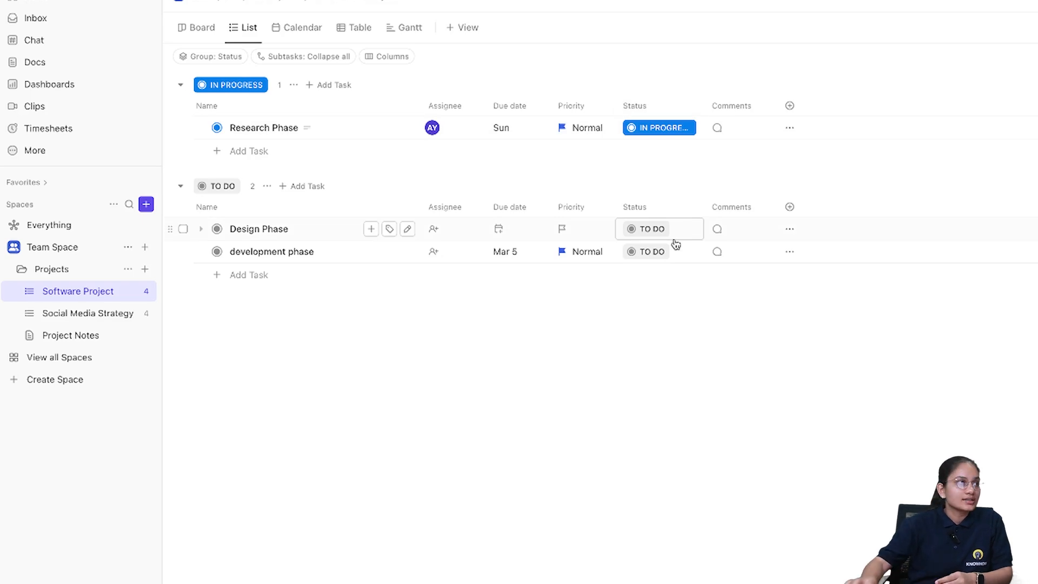
click(250, 151)
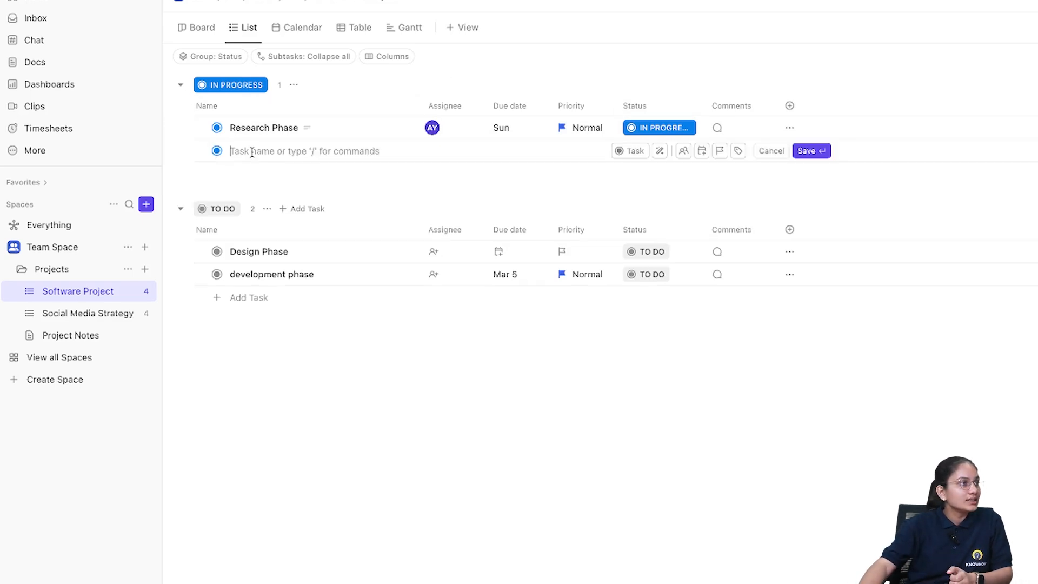
text(documentat)
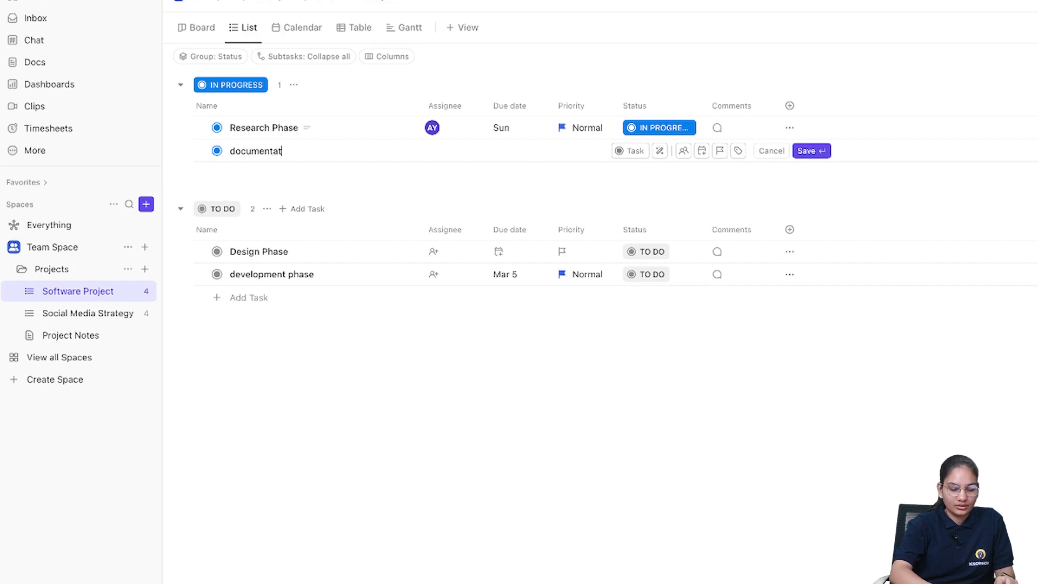
text(ion)
key(Return)
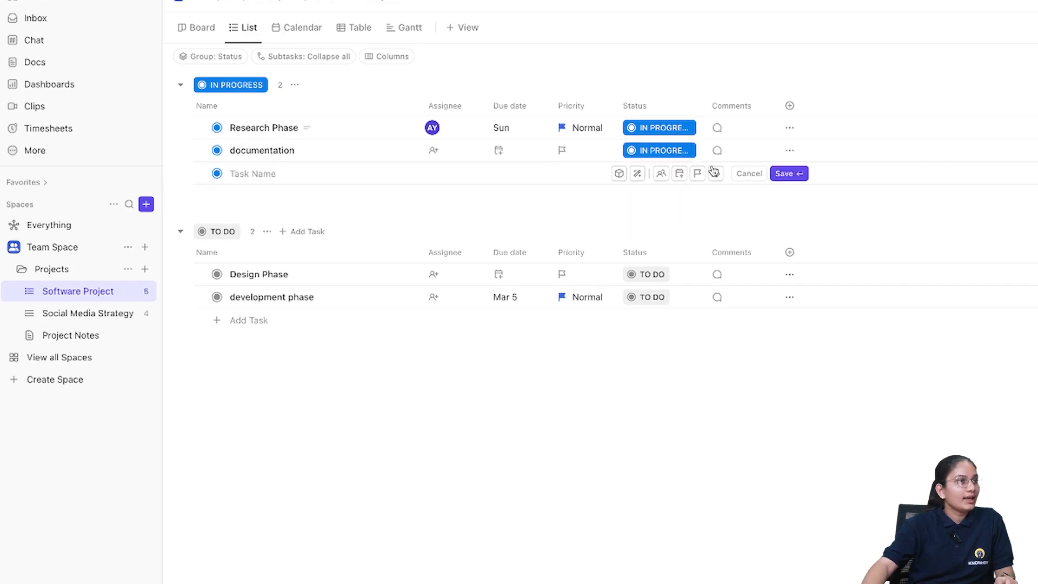
- Set the documentation task's status to Complete
click(678, 155)
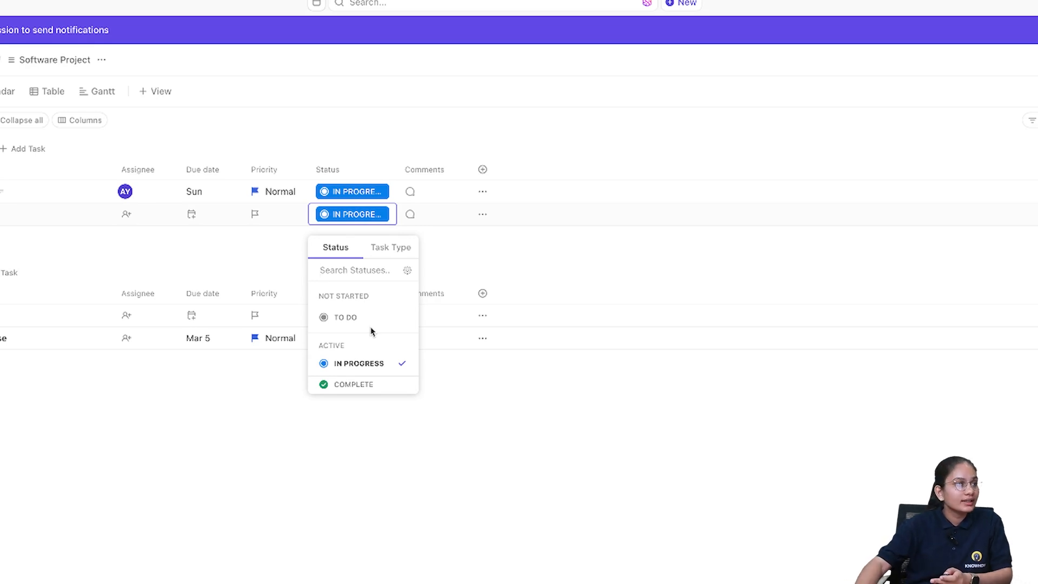
click(368, 388)
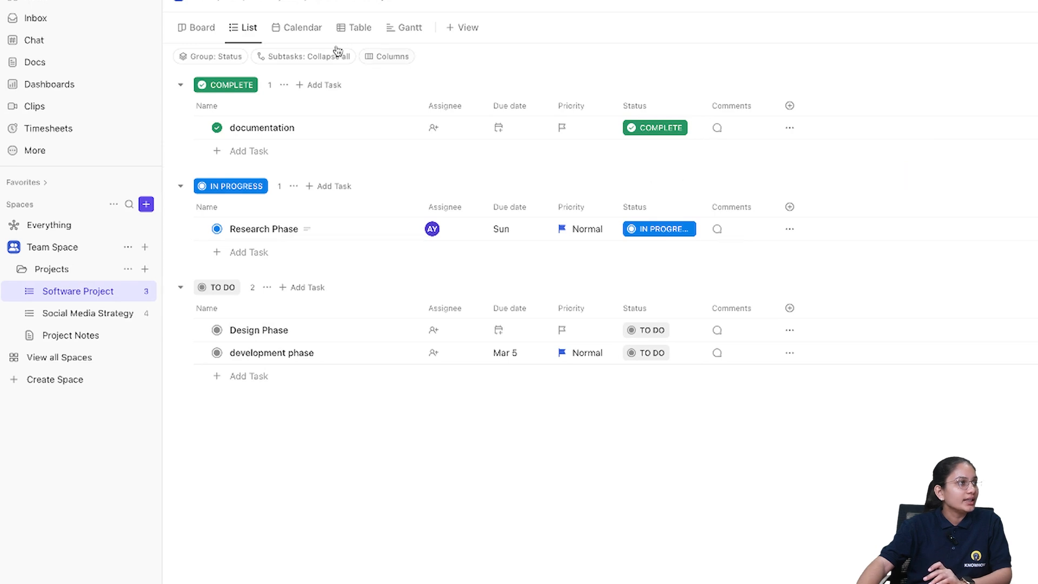
- Review the Software Project tasks in the Board and Calendar views, returning to the board
click(198, 28)
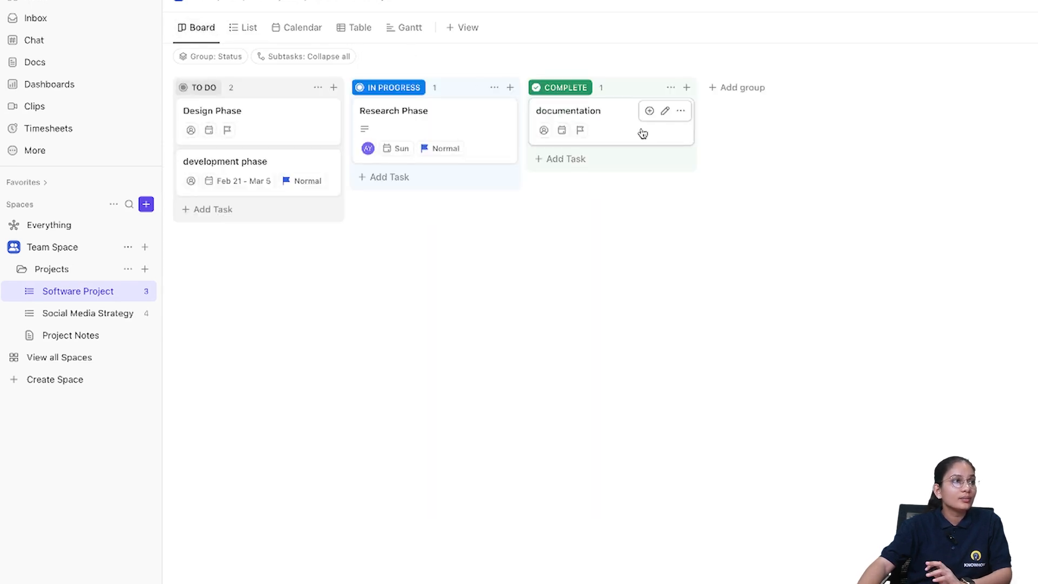
click(303, 30)
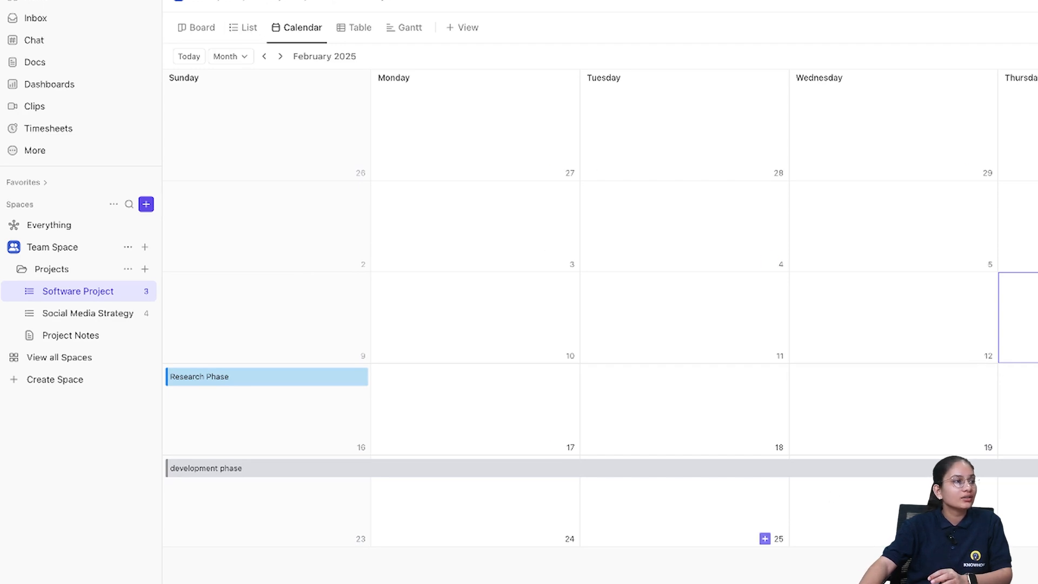
click(246, 29)
click(201, 29)
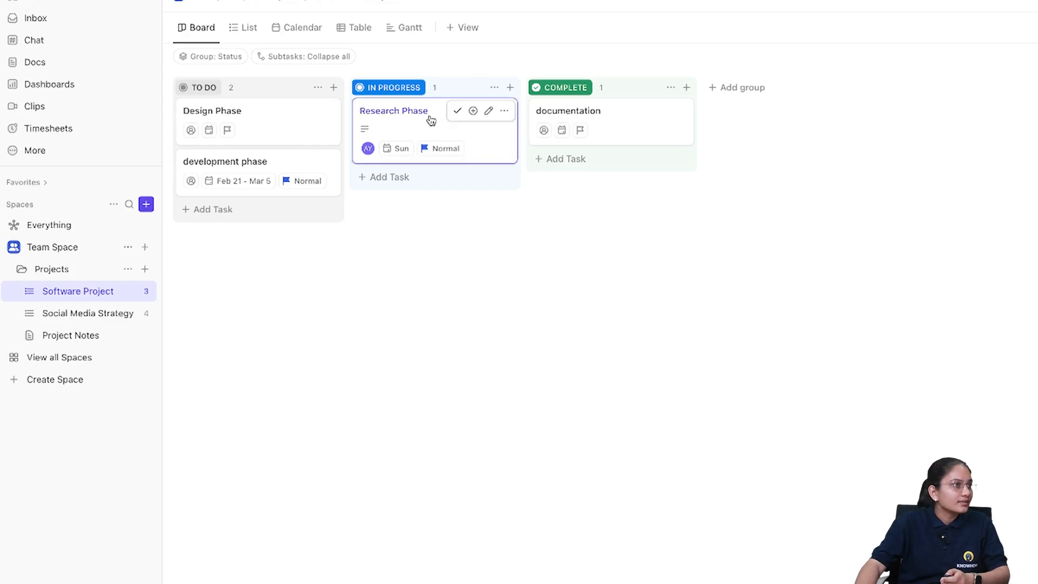
- Open the Research Phase task and post the comment "Hey is this task going well?"
click(411, 114)
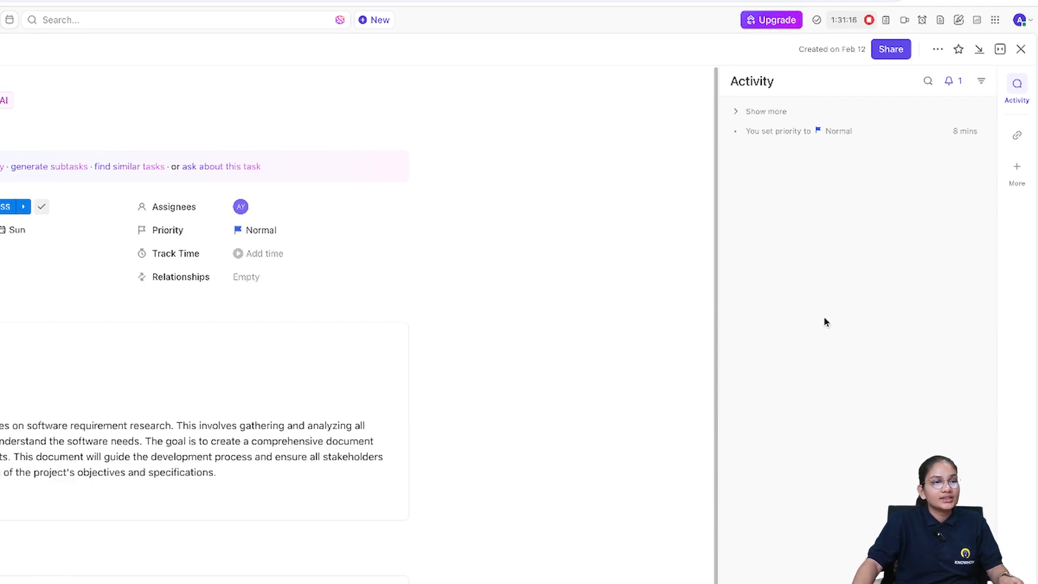
click(820, 562)
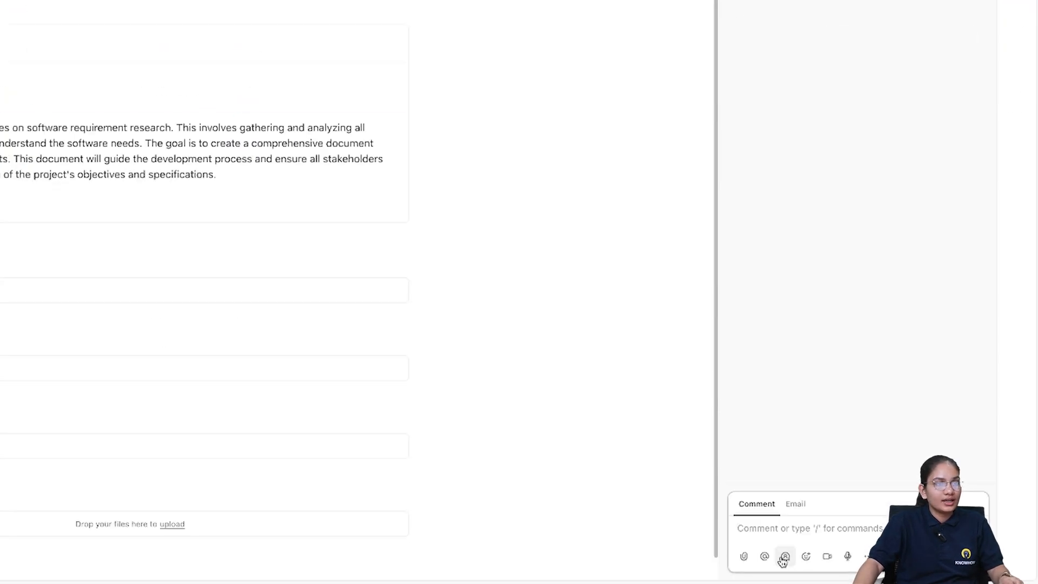
text(Hey is thi)
text(s task go)
text(ing)
key(ctrl+BackSpace)
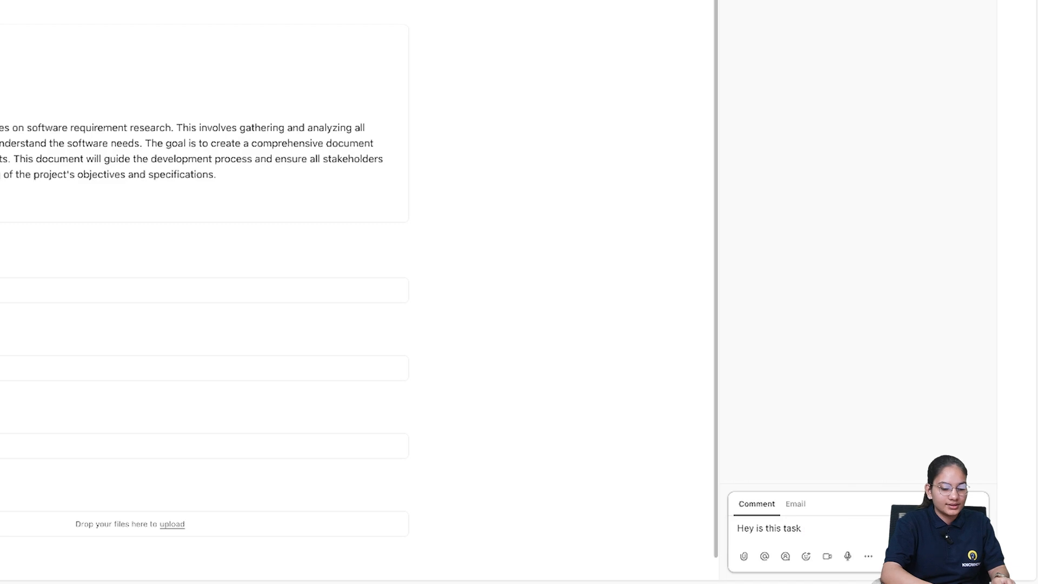
text(going on)
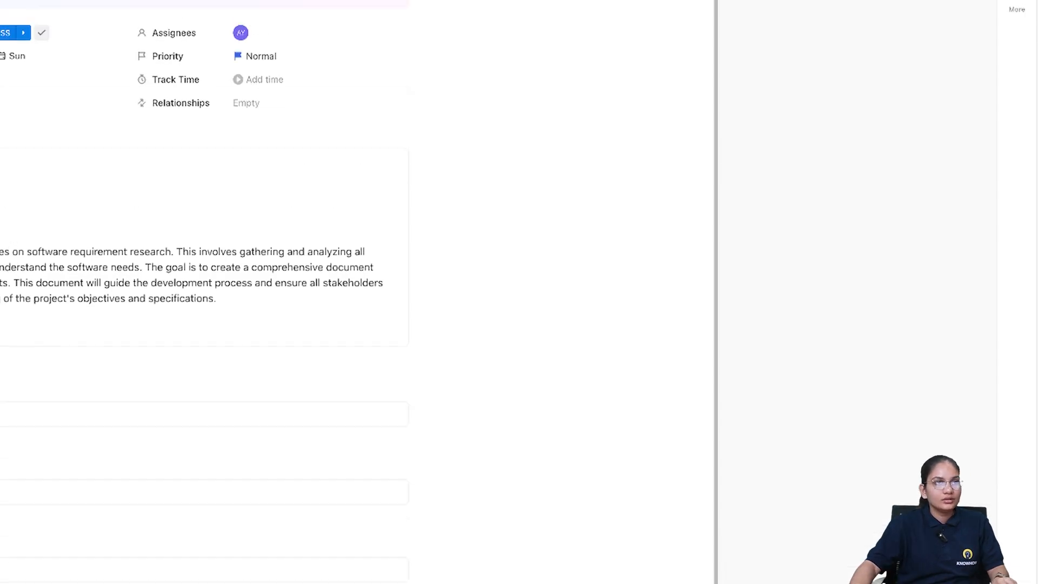
key(Return)
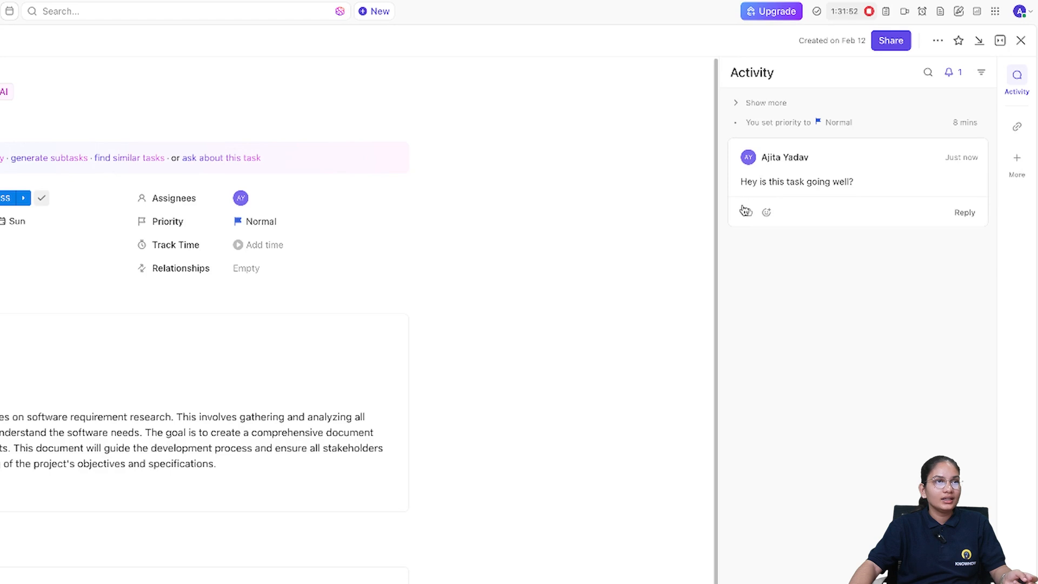